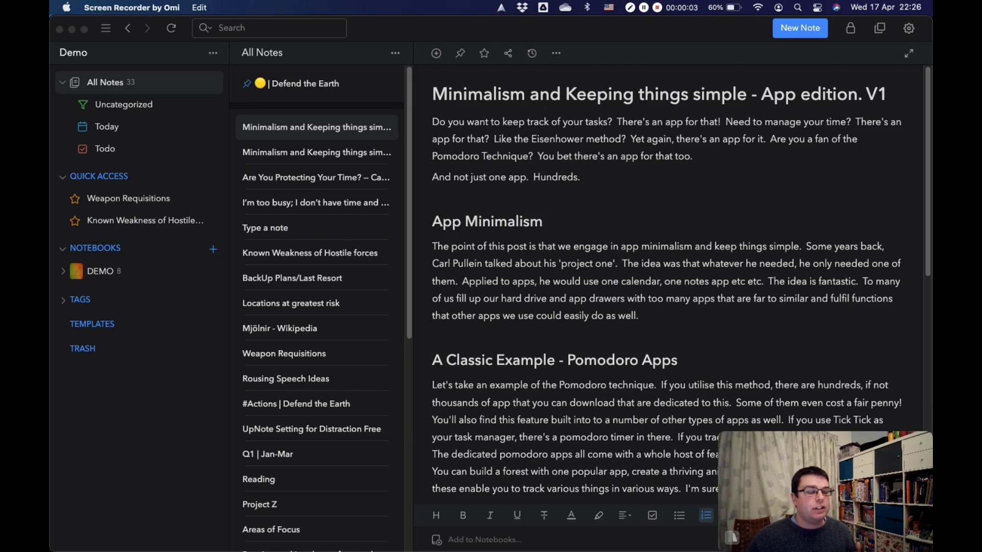
Step: Create a new note titled "type" in All Notes
left_click(316, 228)
left_click(317, 228)
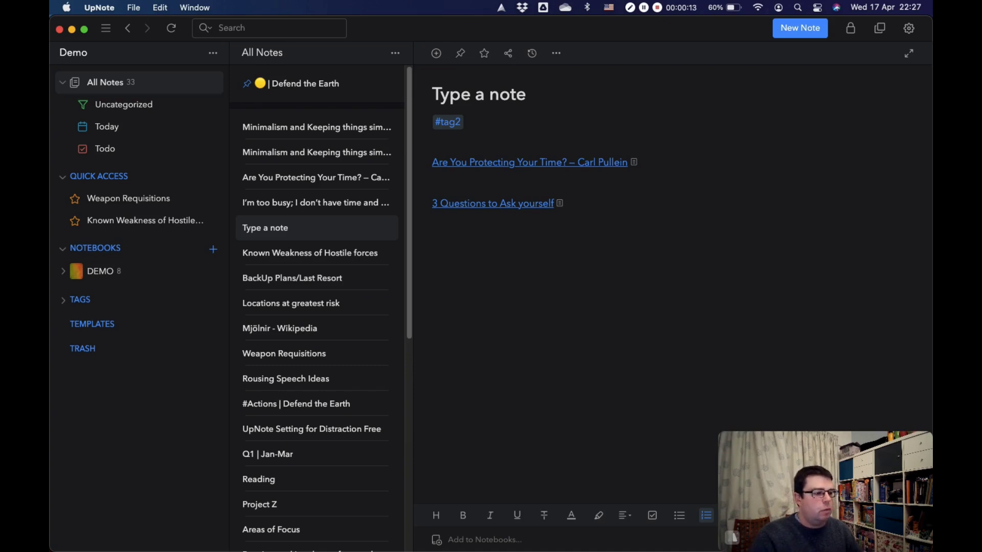
key("super+n")
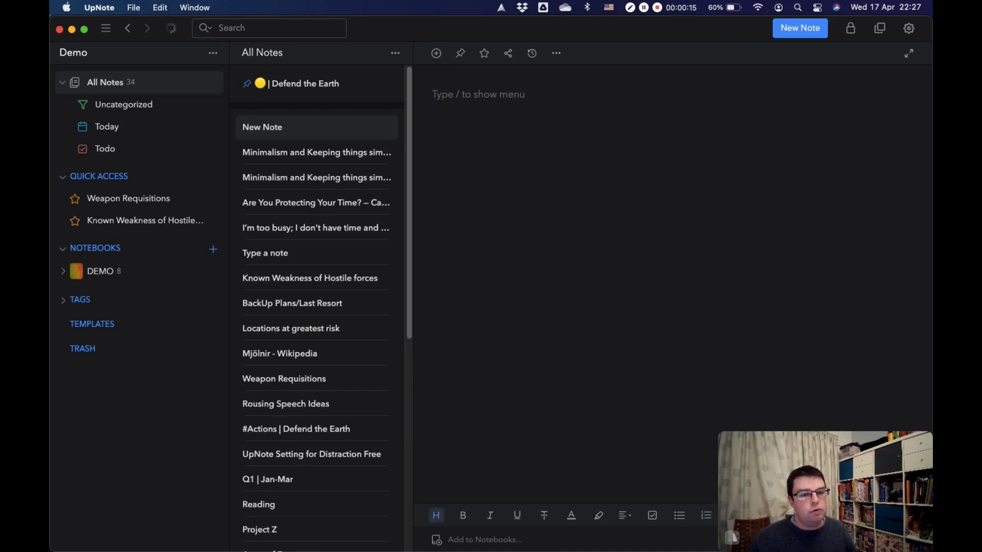
type("type")
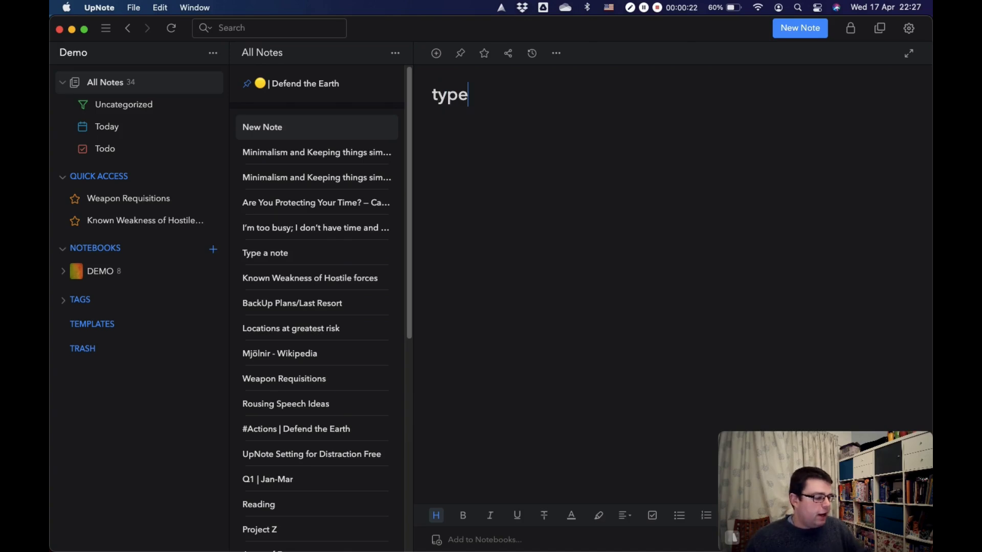
Step: Switch to Brave and, over the open Google Docs document, create a quick UpNote note titled "New note" in its own window, then close it
key("super+Tab")
key("super+Tab")
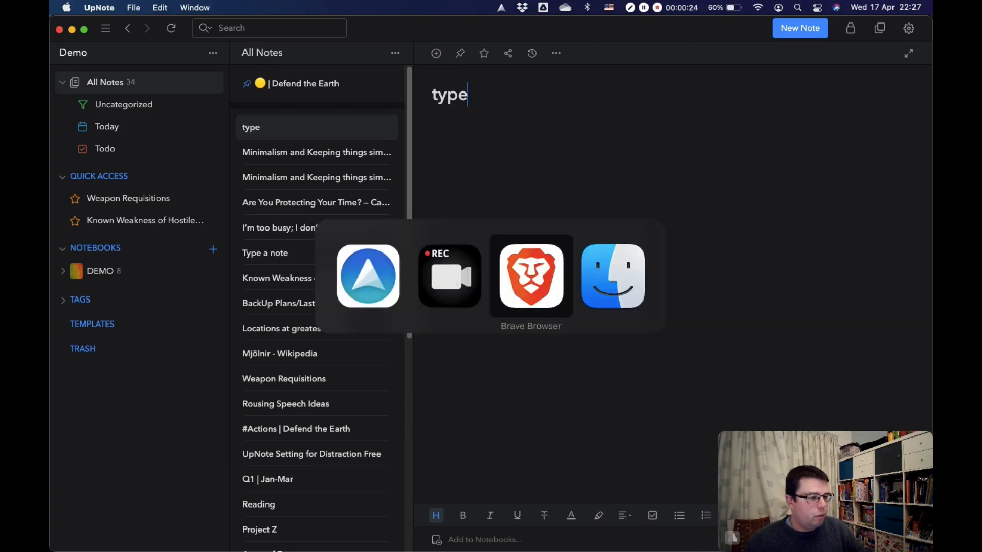
scroll(391, 331, "up", 5)
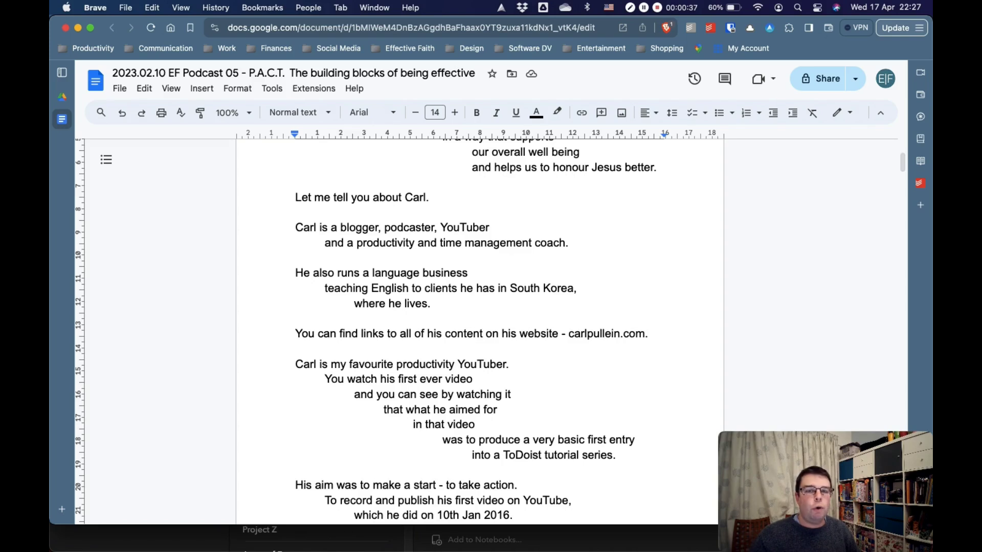
key("ctrl+super+n")
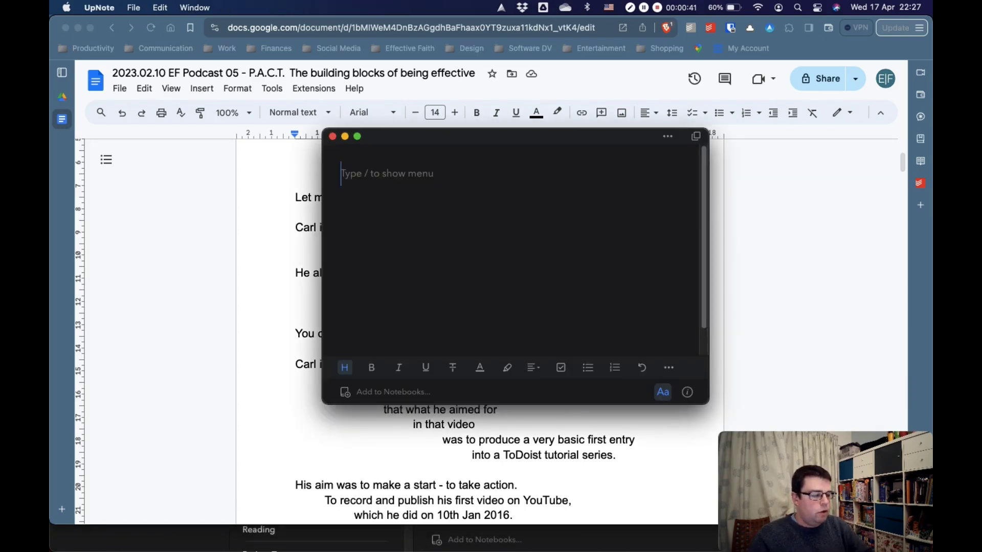
type("New note")
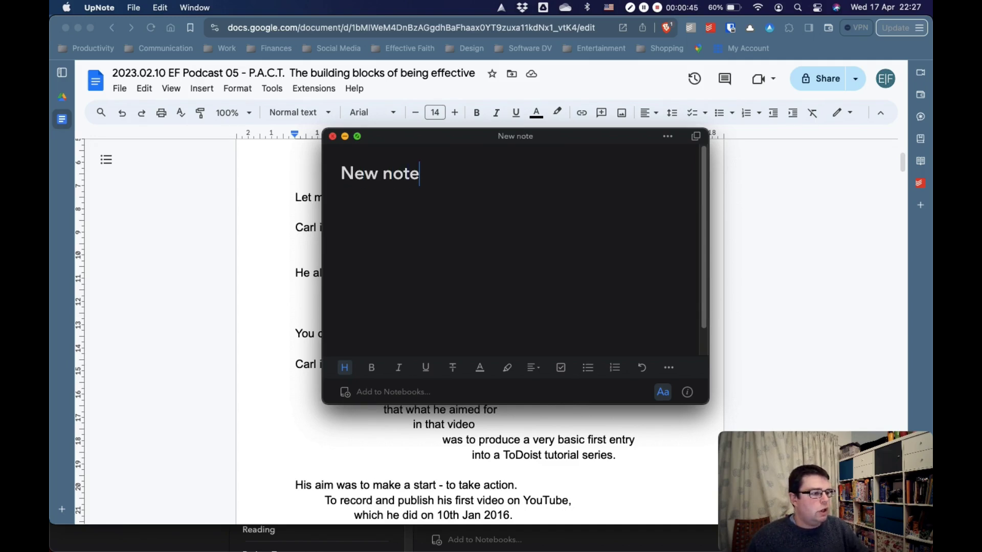
left_click(333, 137)
left_click(316, 127)
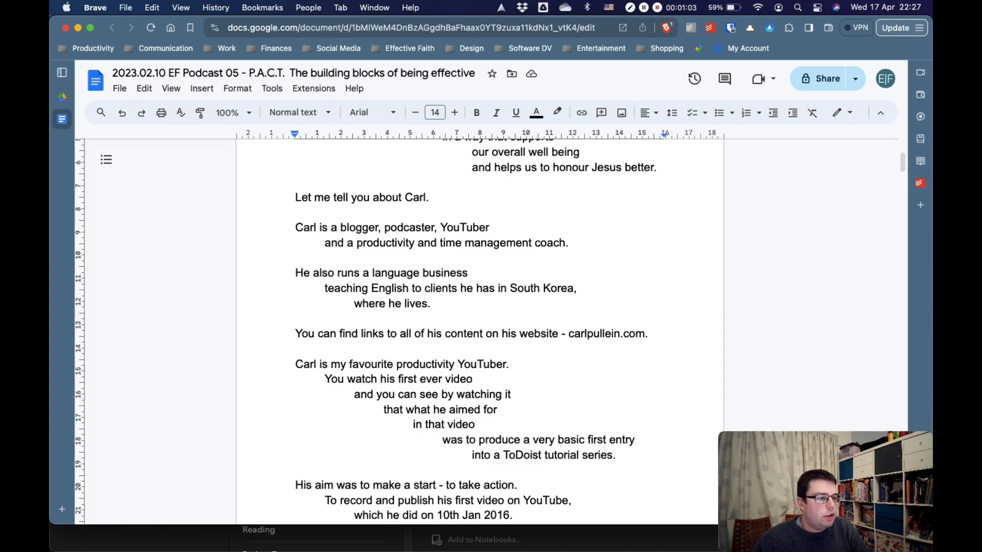
Step: Capture the document passage from the "favourite productivity YouTuber" line through "after releasing 1012 videos." into a new UpNote note
scroll(481, 333, "down", 5)
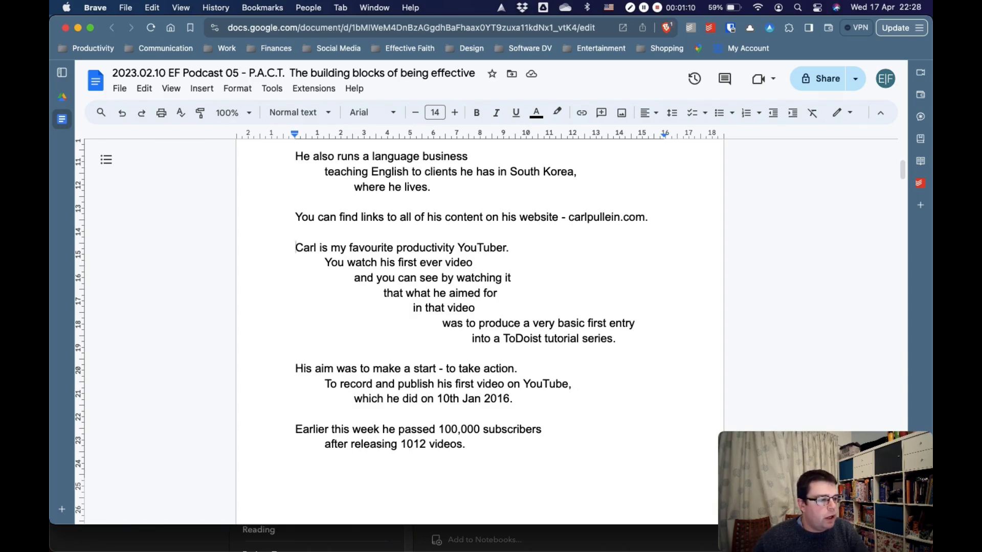
left_click_drag(296, 248, 509, 248)
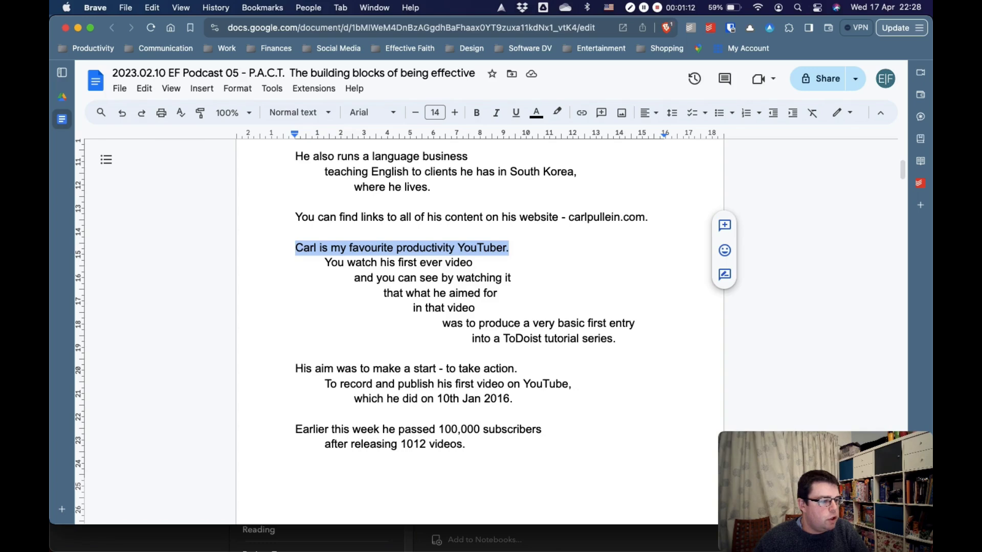
left_click_drag(509, 248, 616, 338)
key("super+c")
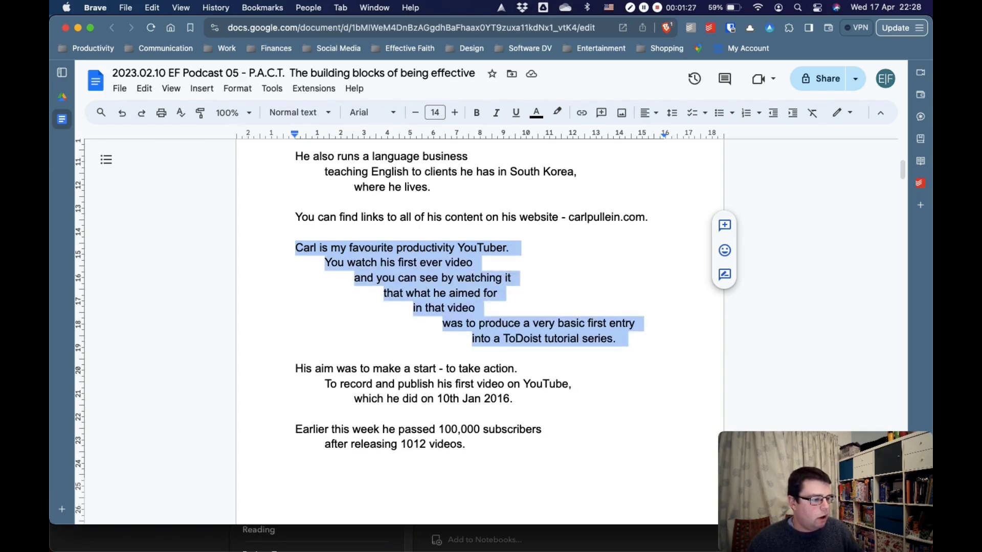
key("shift+Down")
key("shift+Down")
key("shift+Down")
key("shift+Down")
key("shift+Down")
key("shift+Down")
key("shift+Down")
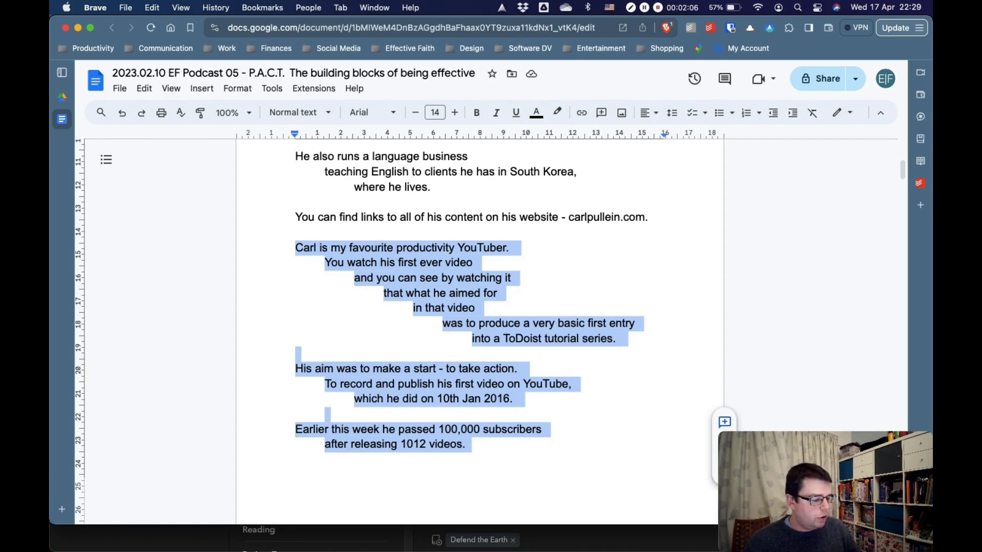
key("super+shift+v")
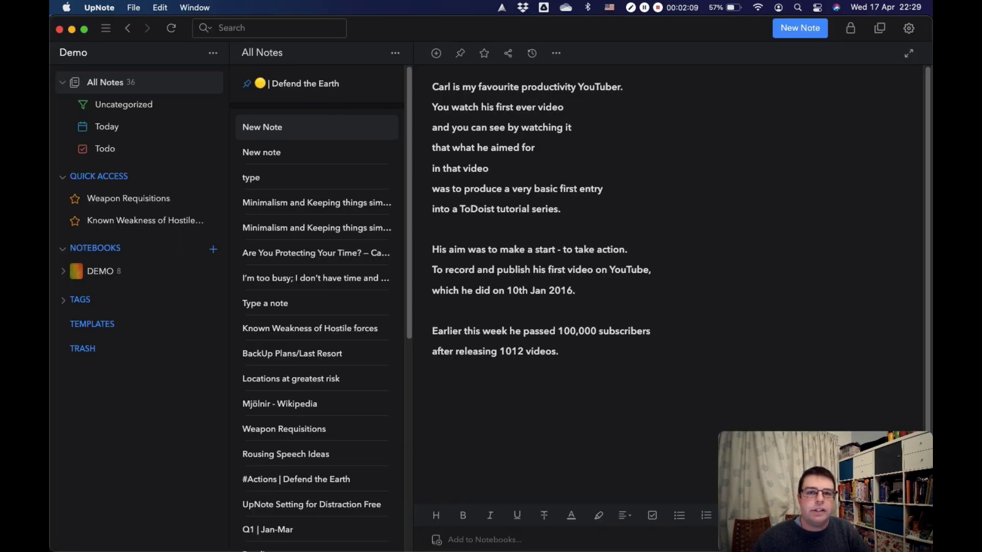
scroll(681, 212, "down", 2)
scroll(681, 212, "up", 2)
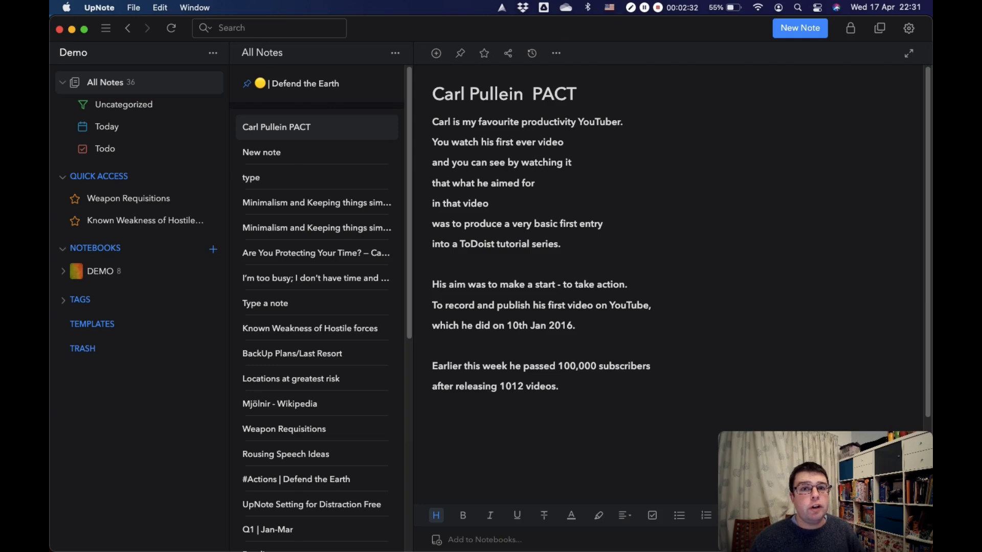
Step: Switch to Brave and clip the blog article "How To Stop Procrastinating Once And For All." into UpNote as a new note
key("super+Tab")
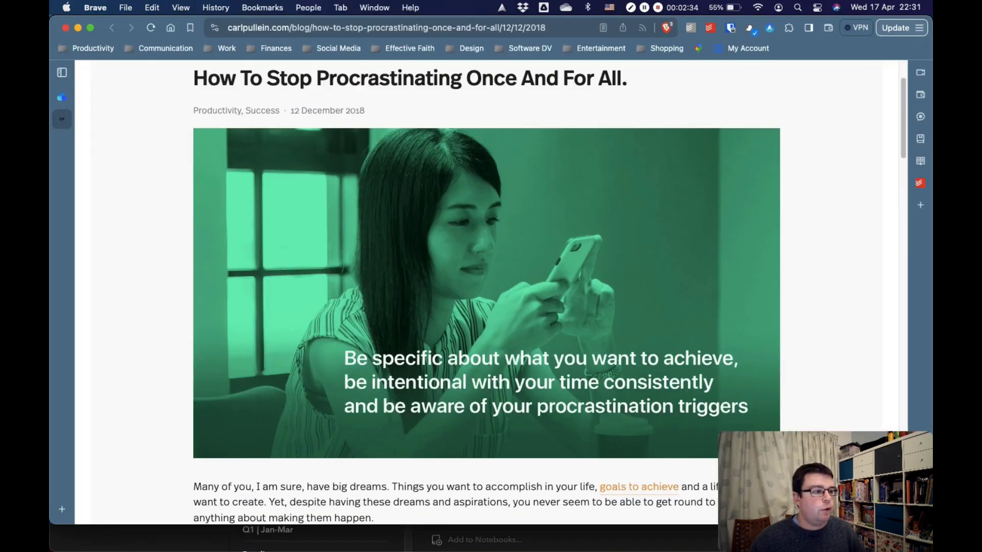
scroll(486, 292, "down", 5)
scroll(486, 292, "down", 8)
scroll(486, 292, "up", 15)
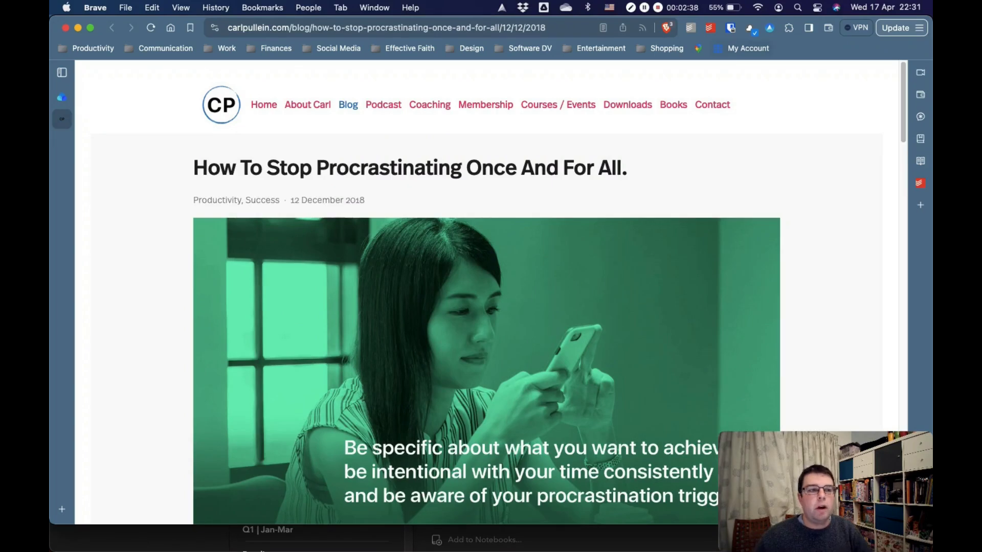
key("super+shift+u")
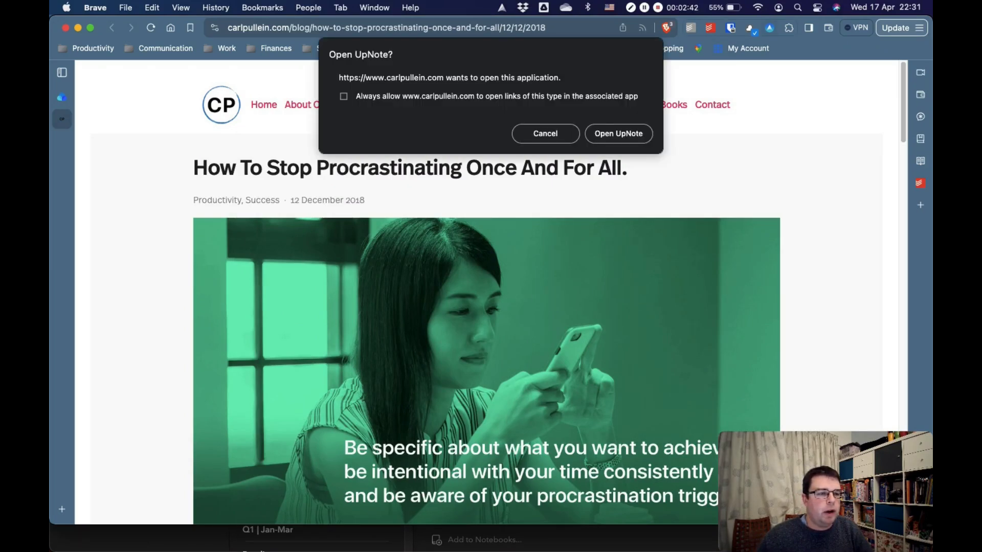
key("Return")
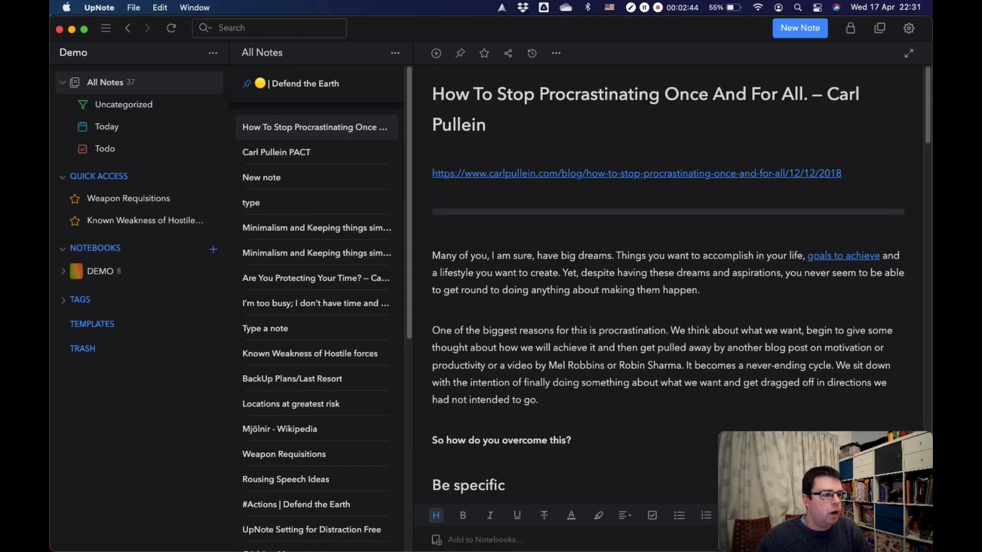
scroll(668, 287, "down", 5)
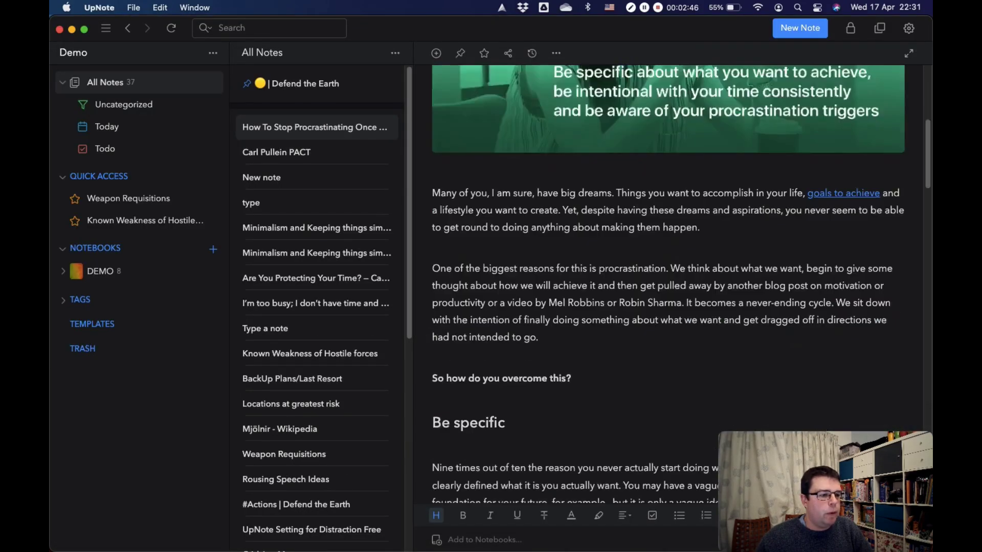
scroll(668, 287, "down", 20)
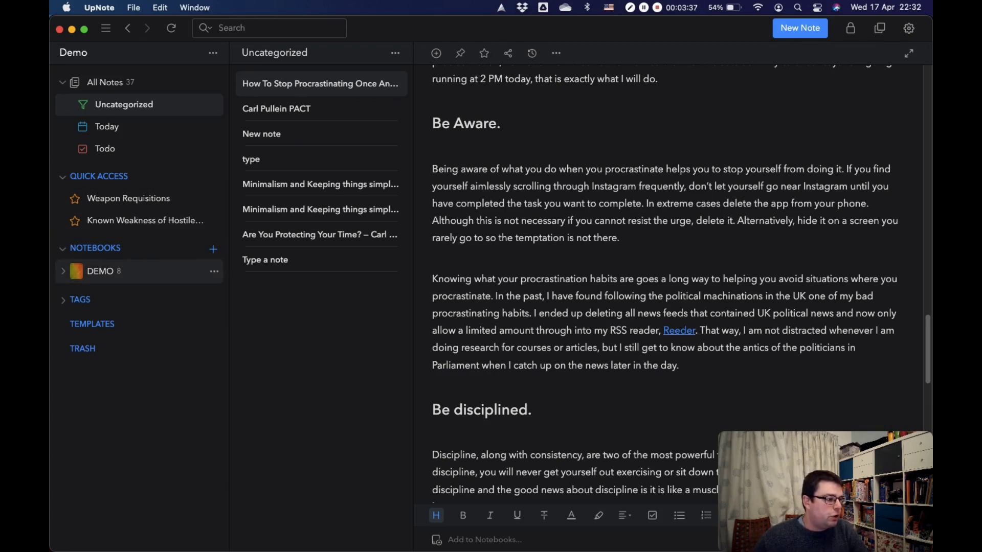
Step: Examine the nested notebooks under DEMO by expanding Planning DEMO, Projects DEMO and Active Projects DEMO
left_click(63, 271)
left_click(70, 295)
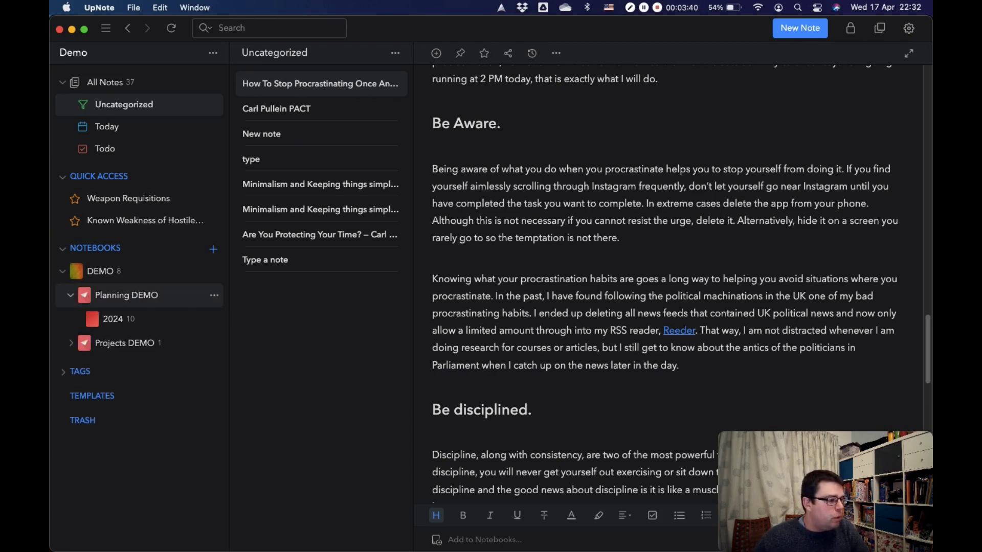
left_click(71, 295)
left_click(70, 319)
left_click(71, 319)
left_click(63, 271)
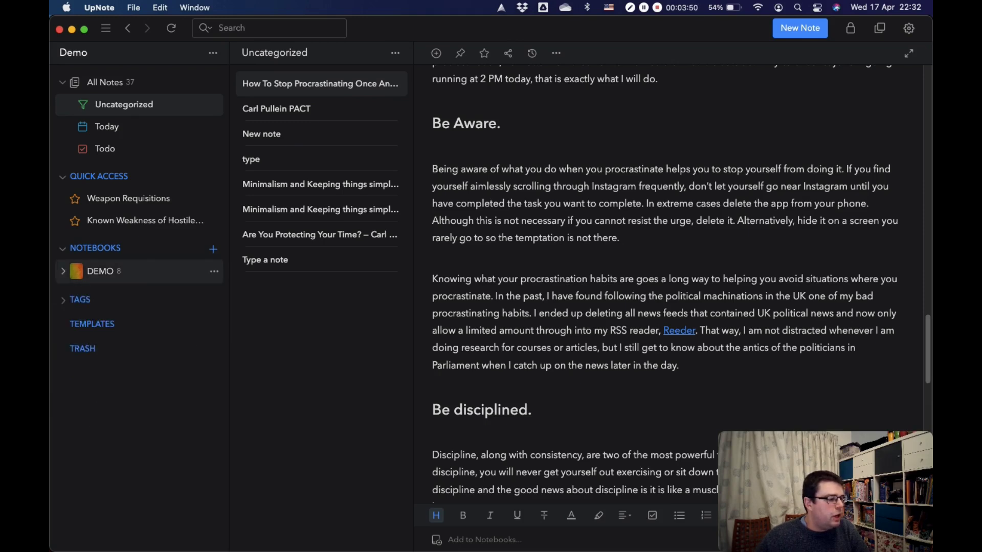
left_click(63, 272)
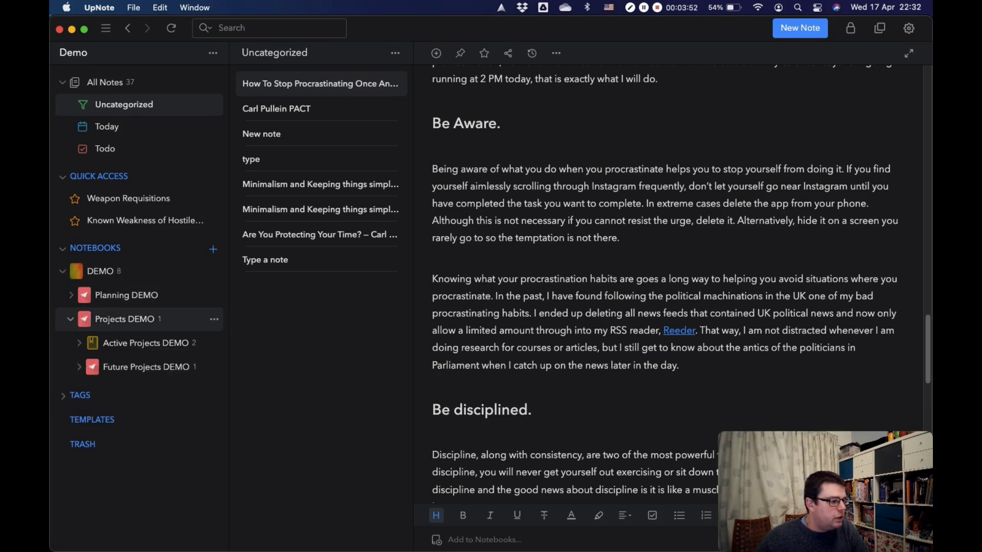
left_click(70, 319)
left_click(71, 319)
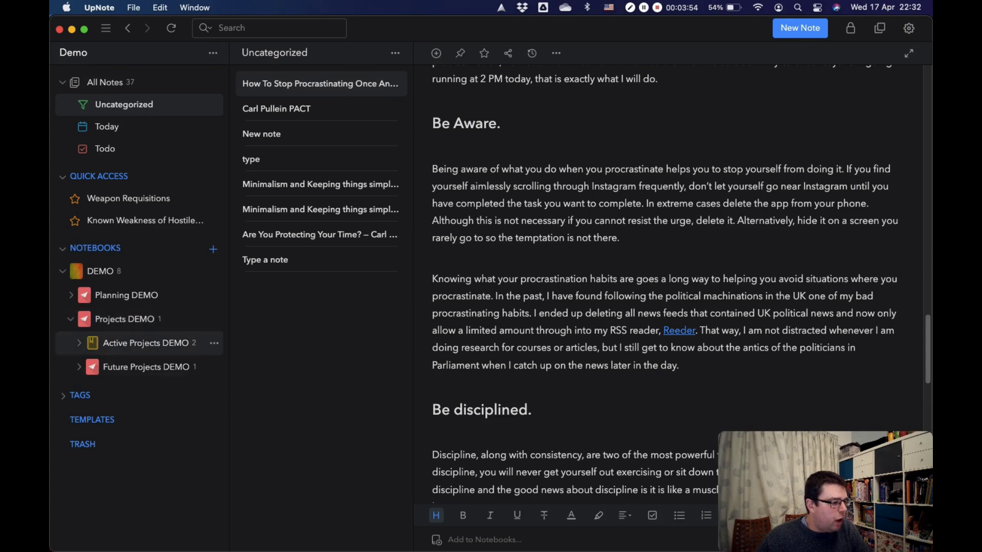
left_click(79, 343)
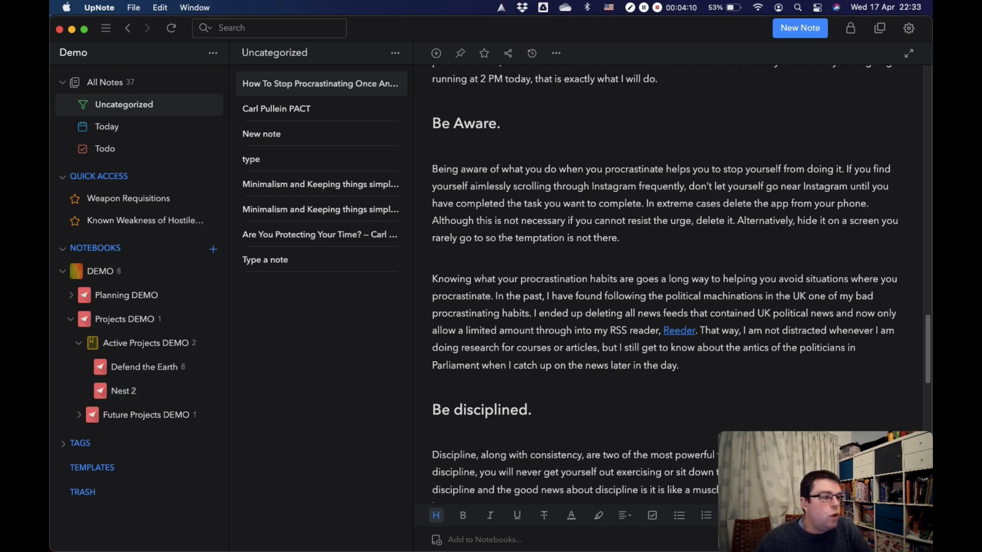
Step: Open the uncategorized PACT note and add it to the Active Projects DEMO, Projects DEMO and DEMO notebooks
left_click(321, 109)
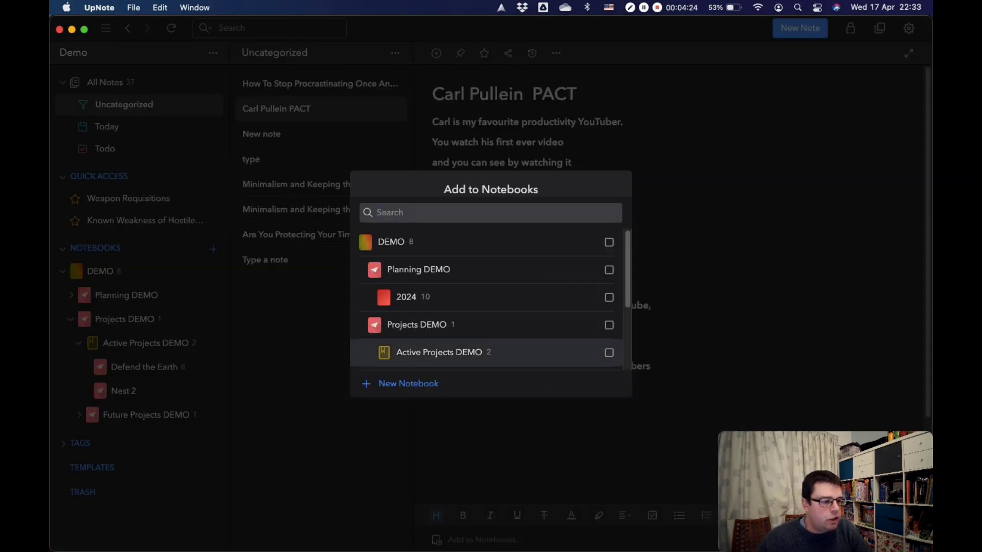
left_click(608, 352)
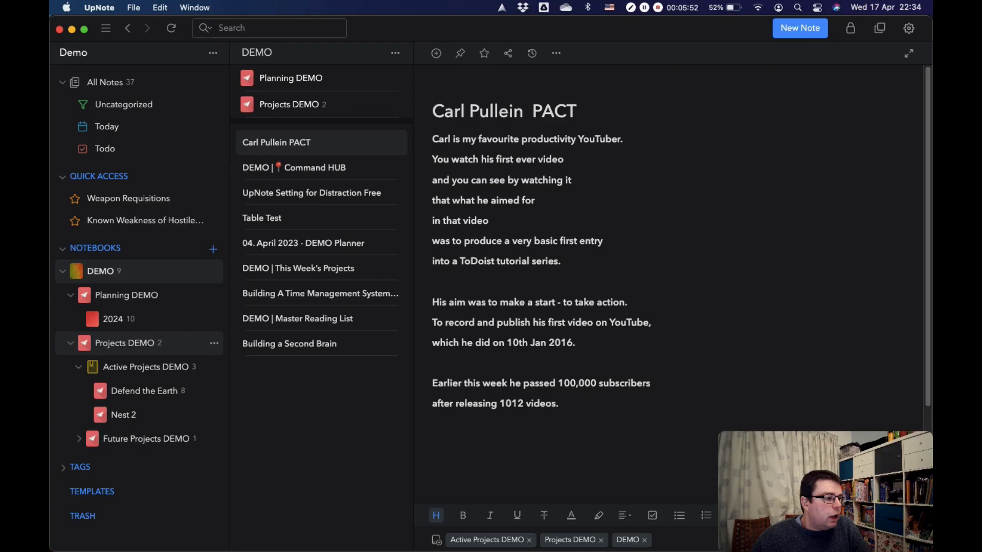
Step: In the 2024 notebook's "I'm too busy" note, add the existing tag #tag and create a new tag #grace below the red quote
left_click(113, 319)
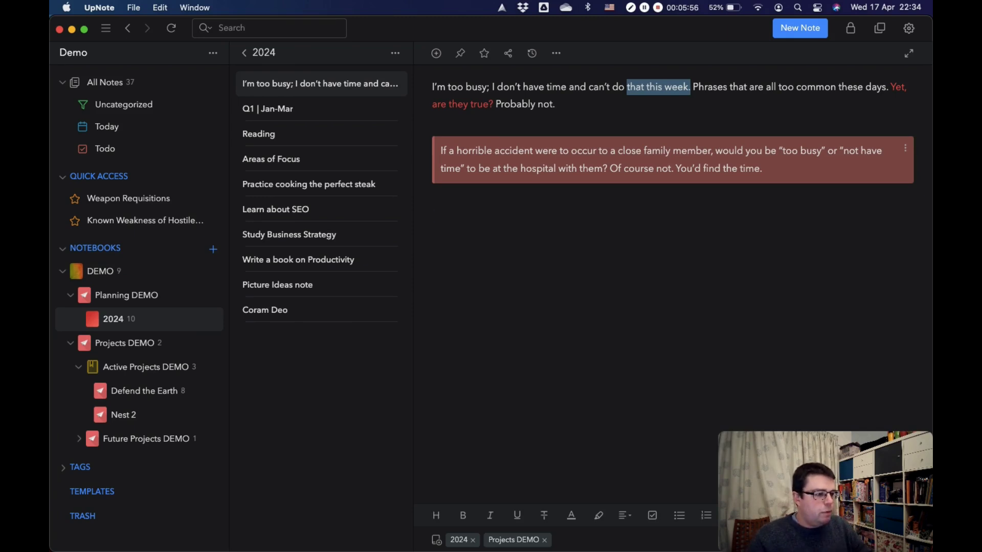
type("#")
key("Down")
key("Return")
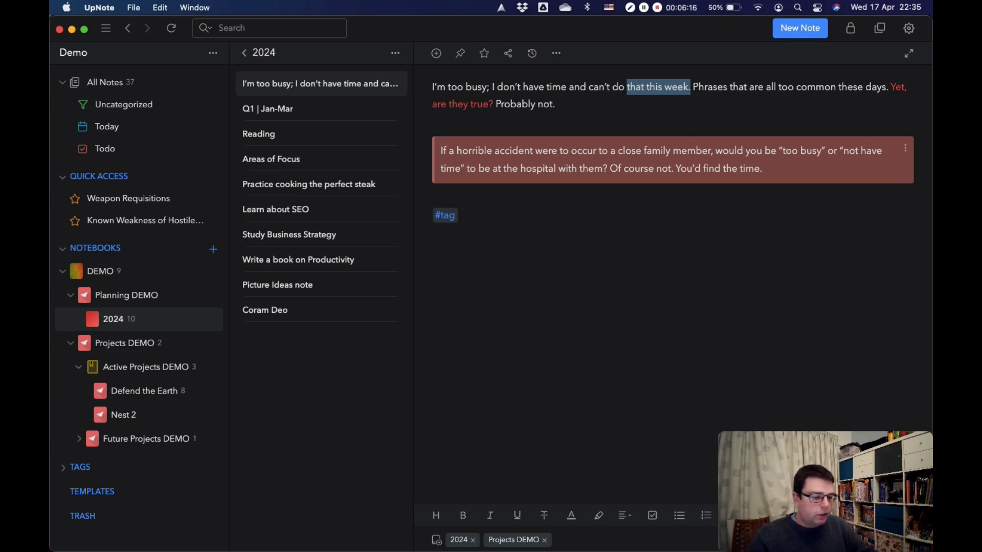
type("#")
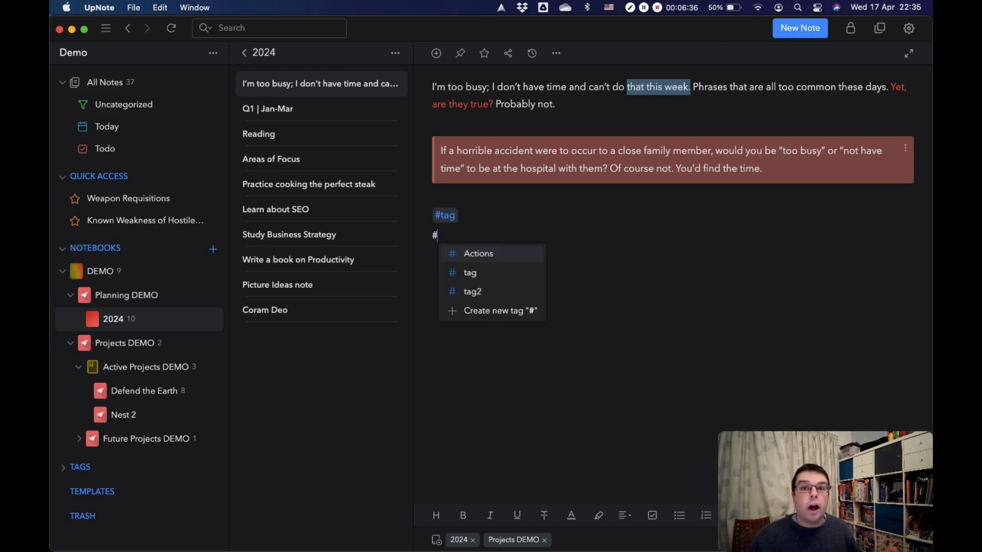
type("grace")
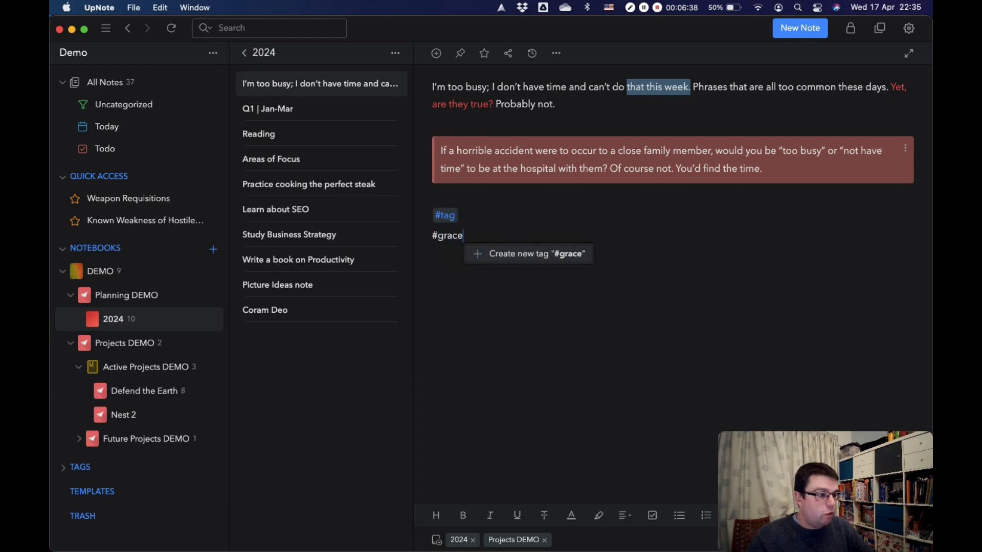
key("Return")
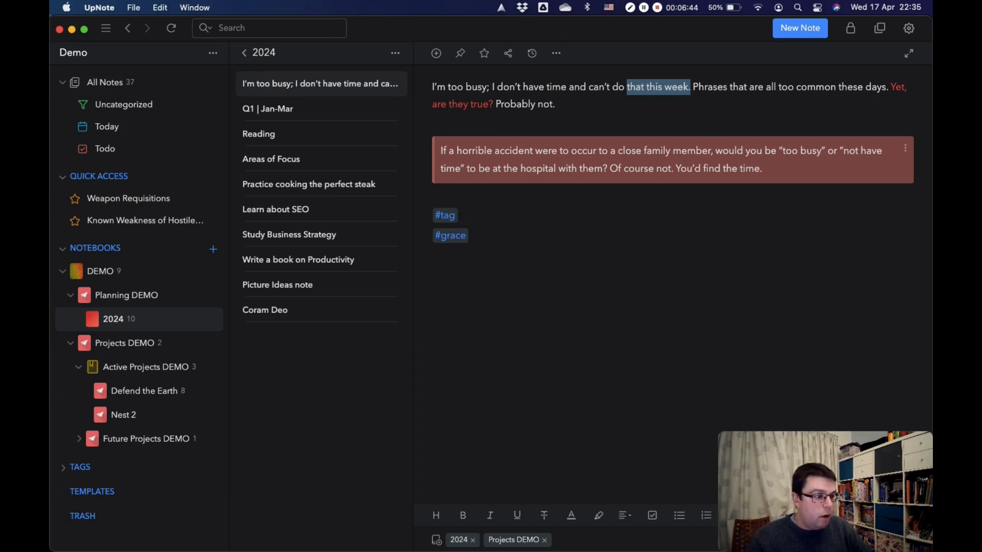
Step: Create the new tags #Revelation and #chicken on separate lines below #grace in the note
type("#")
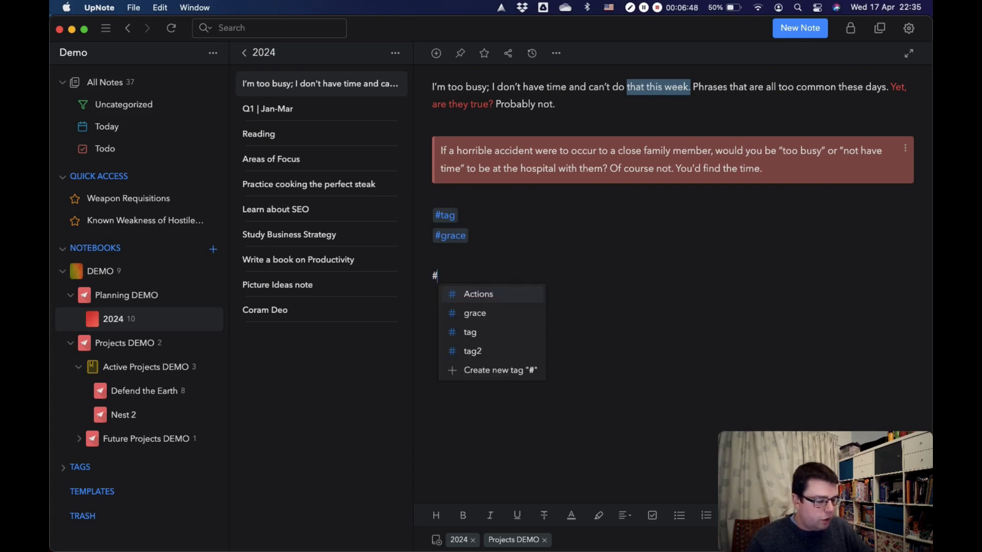
type("Revelation")
key("Return")
key("Return")
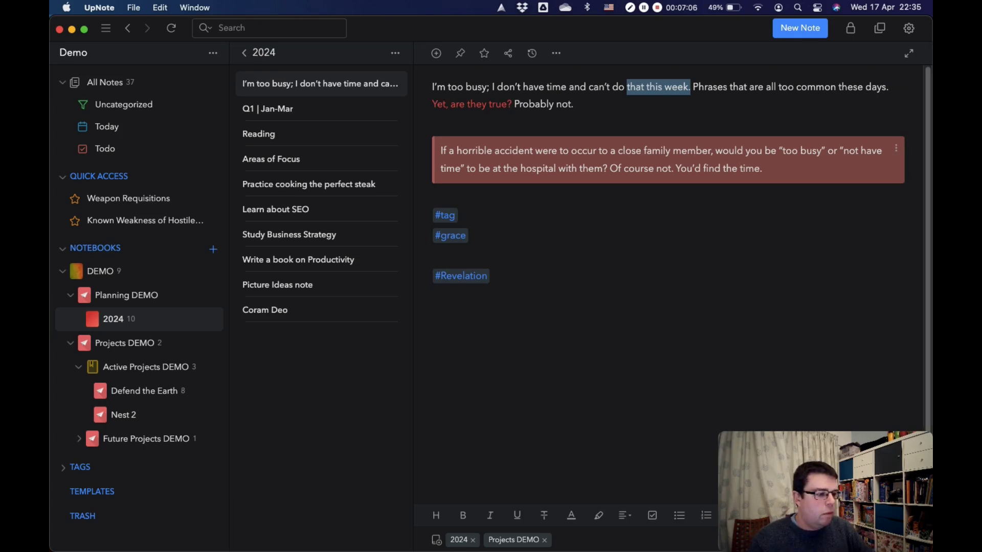
type("#chicken")
key("Return")
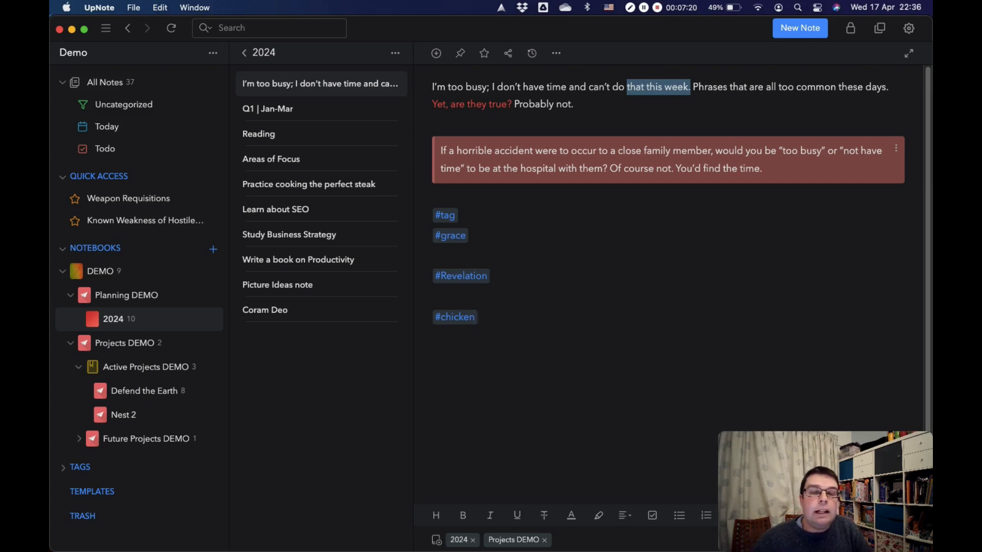
Step: In the uncategorized "How To Stop Procrastinating Once And For All" note, turn the word "procrastination" into a new tag
scroll(665, 205, "down", 1)
left_click(125, 342)
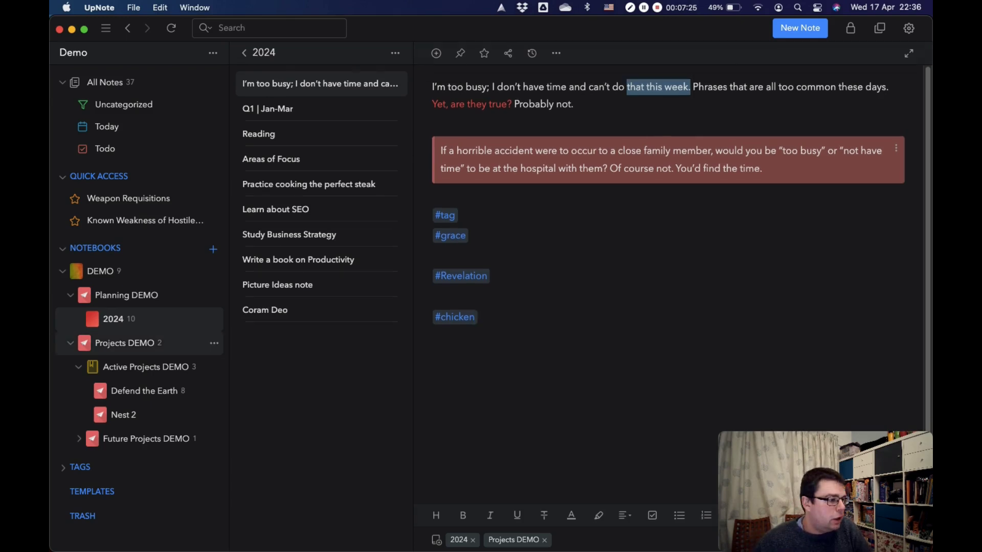
left_click(124, 104)
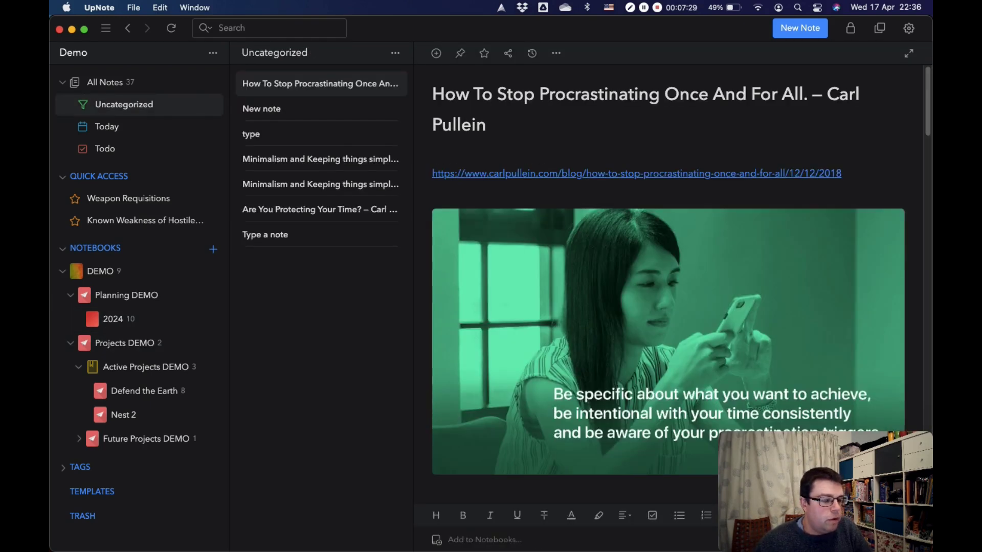
scroll(664, 281, "down", 8)
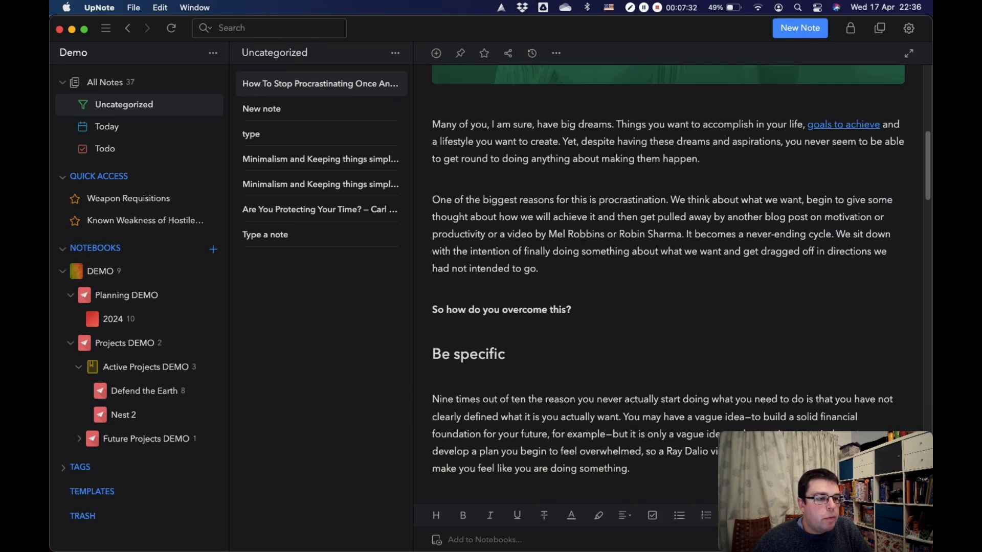
double_click(632, 200)
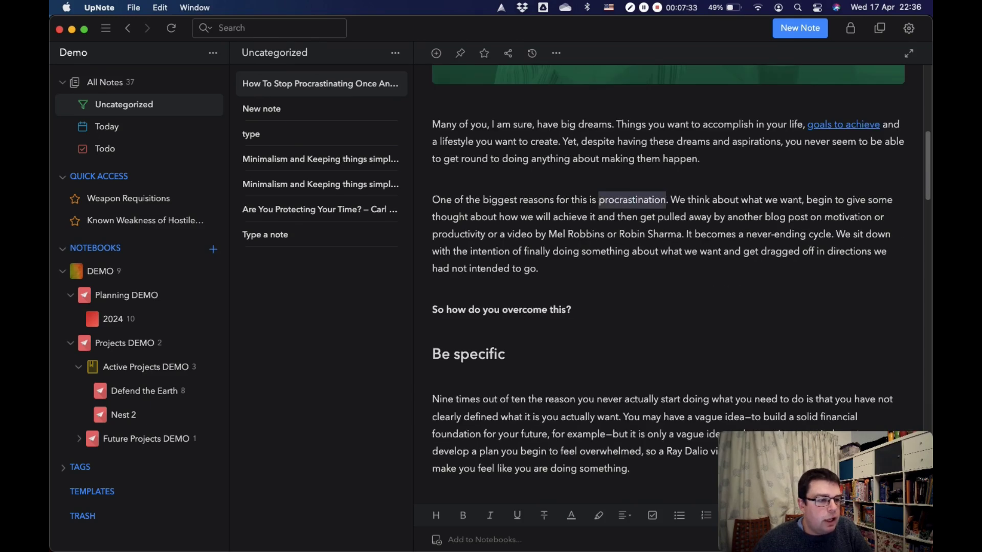
right_click(628, 200)
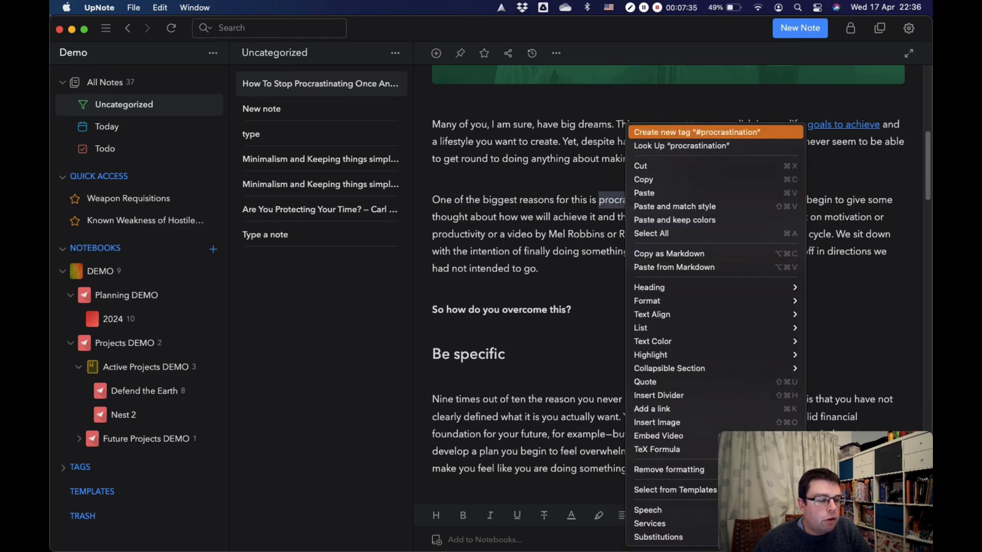
left_click(697, 132)
left_click(644, 251)
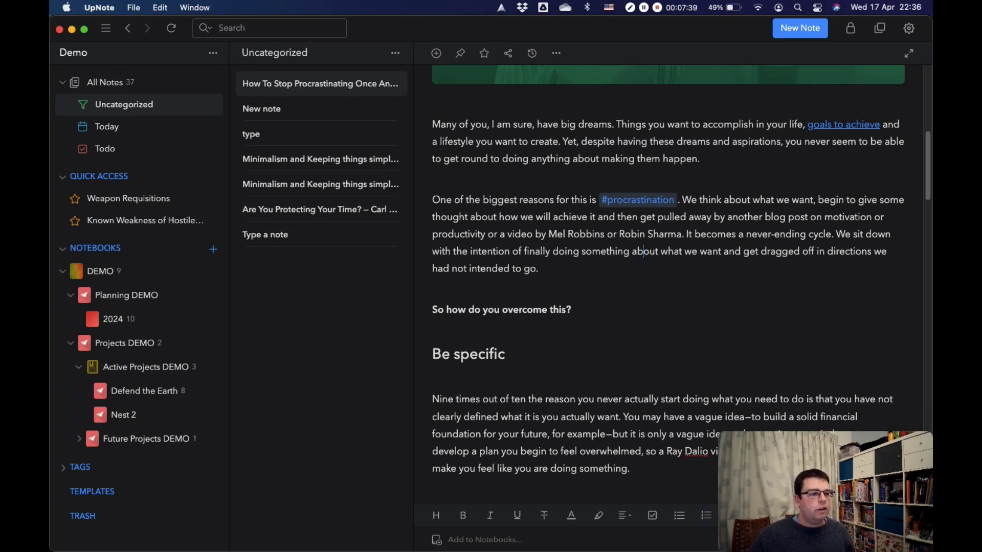
Step: Insert a divider line below the last paragraph of the procrastination note and start a tag beneath it
scroll(668, 256, "down", 15)
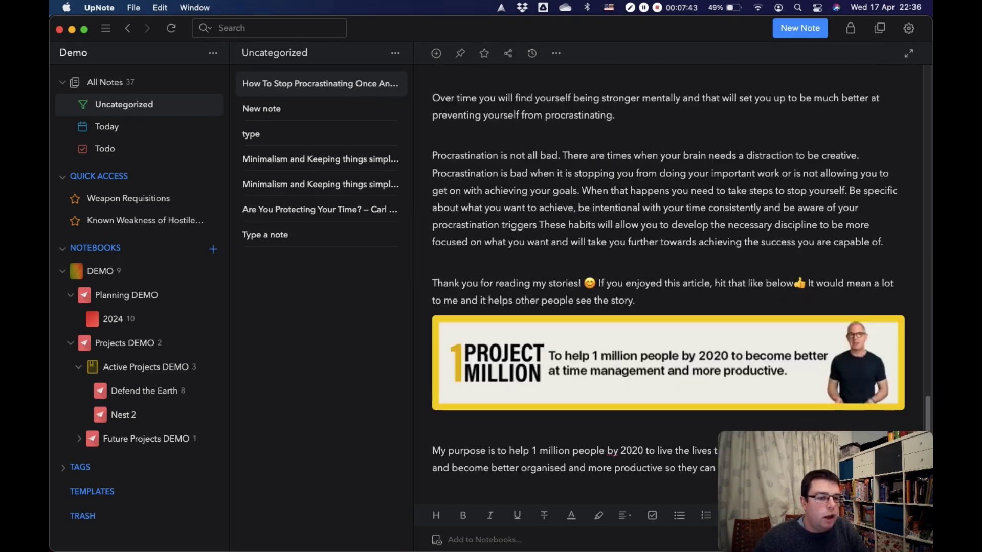
scroll(668, 284, "down", 5)
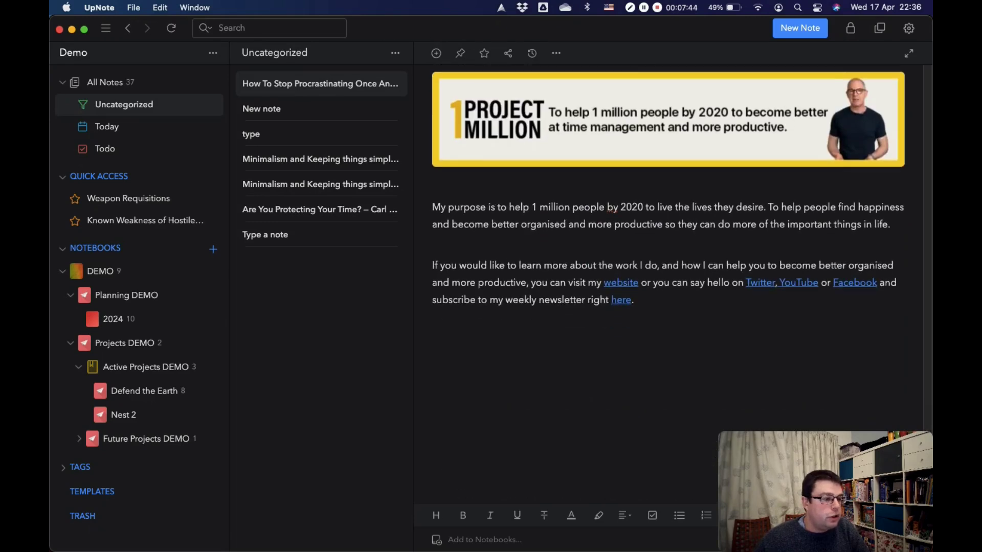
left_click(634, 300)
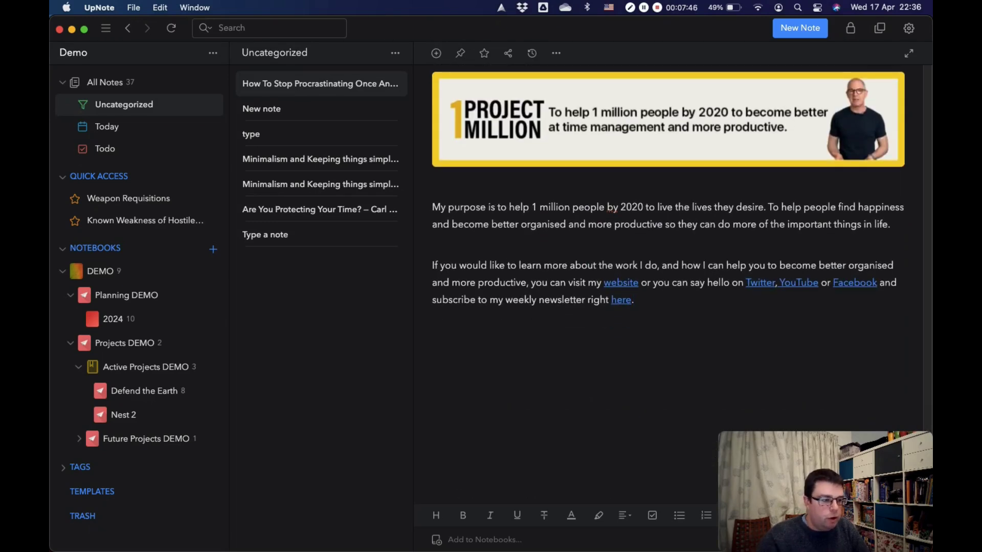
key("Return")
type("---")
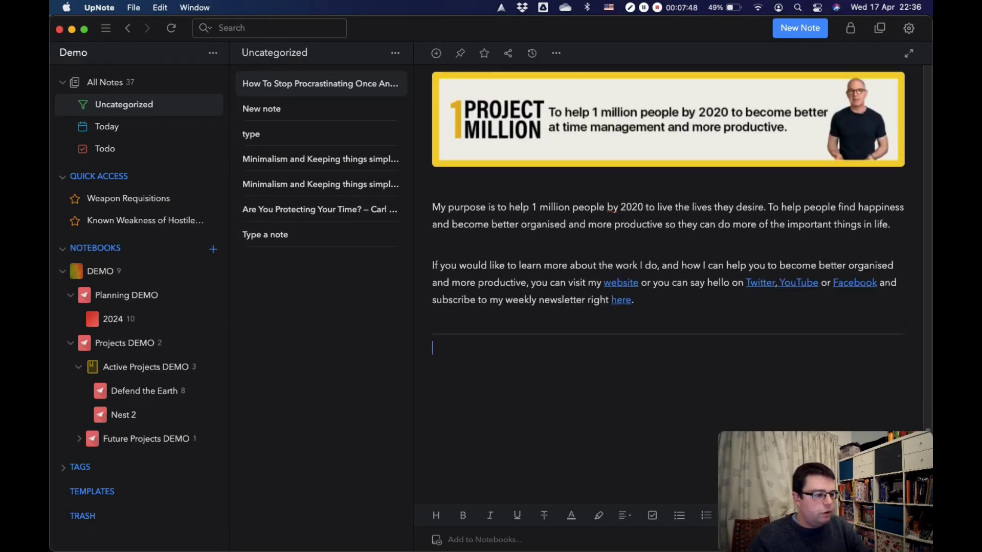
type("#Actions")
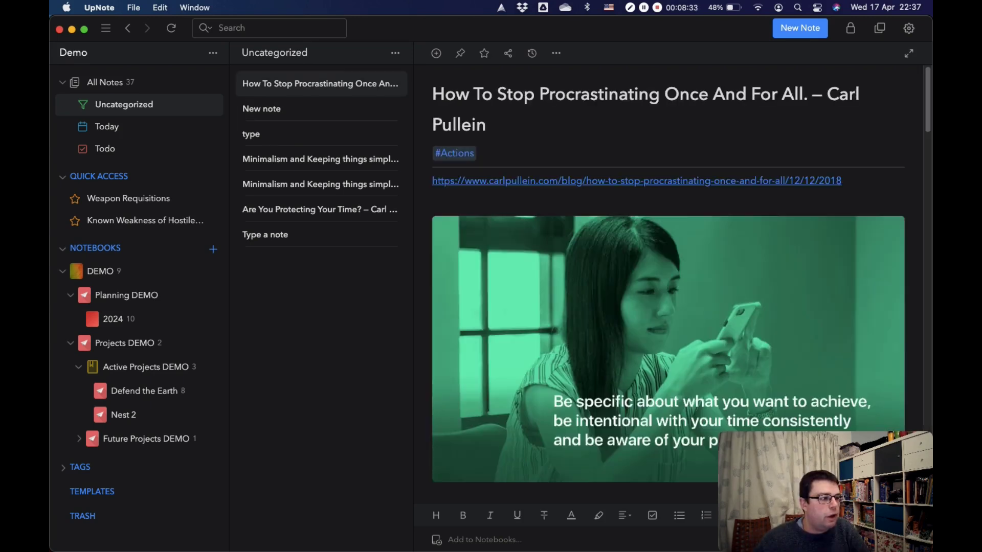
Step: Copy the link to the "How To Stop Procrastinating" note, paste it into New note and follow it
right_click(292, 84)
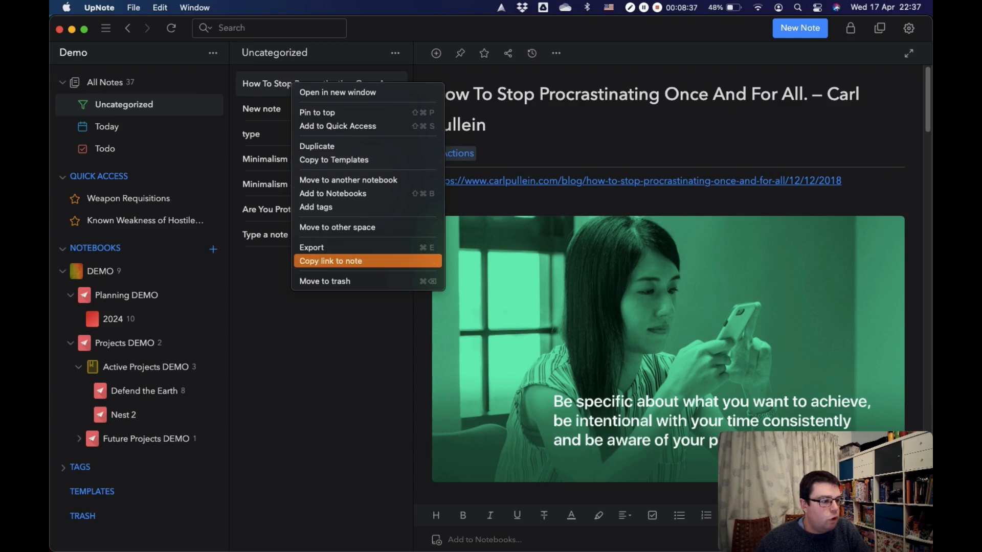
left_click(367, 261)
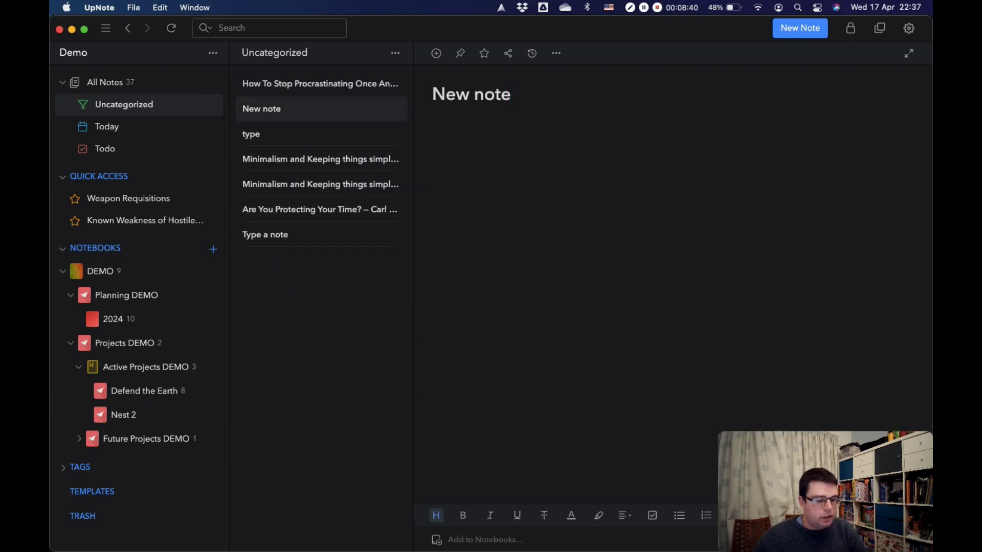
key("super+v")
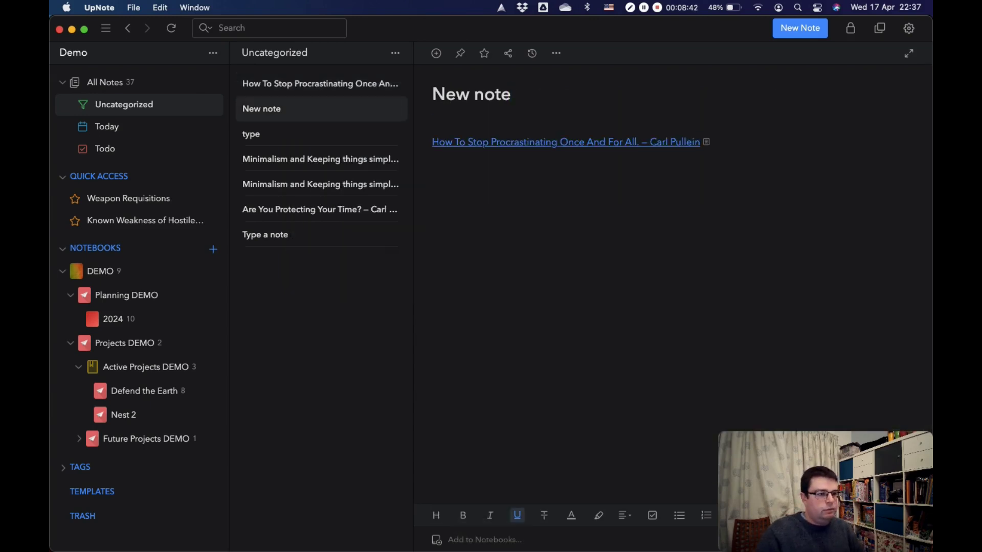
key("super+u")
left_click(594, 142)
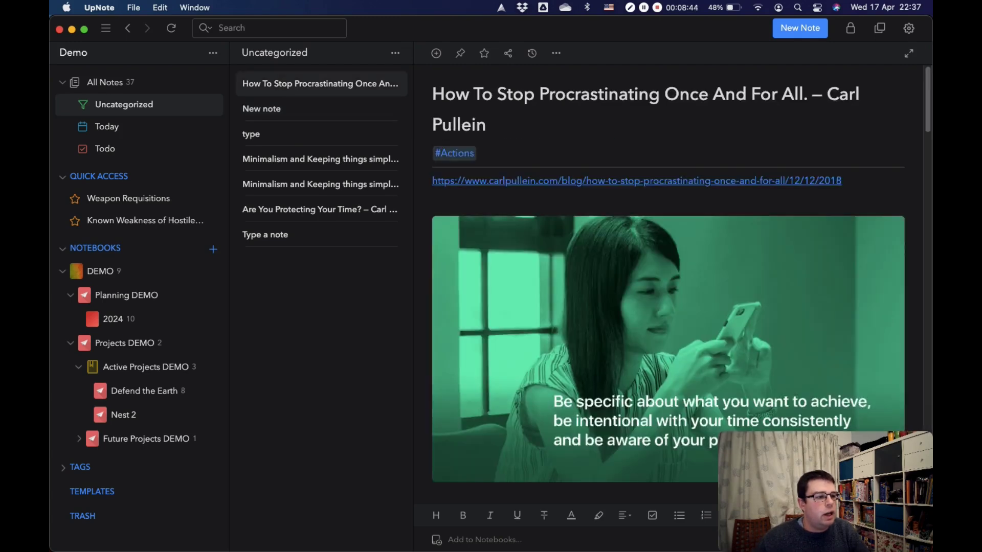
Step: In the procrastination note, link to the "Are You Protecting Your Time?" note below the first paragraph under "Be specific"
left_click(262, 109)
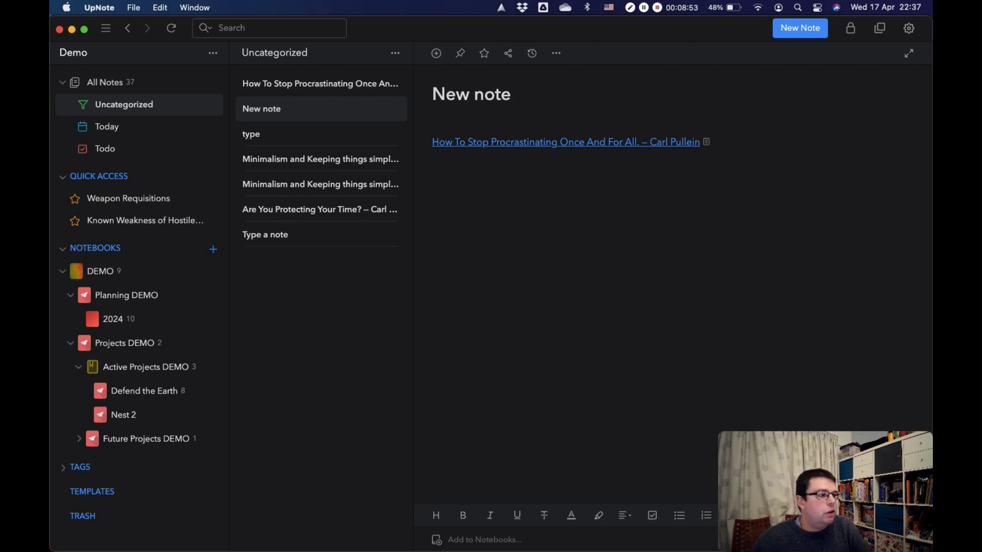
left_click(320, 83)
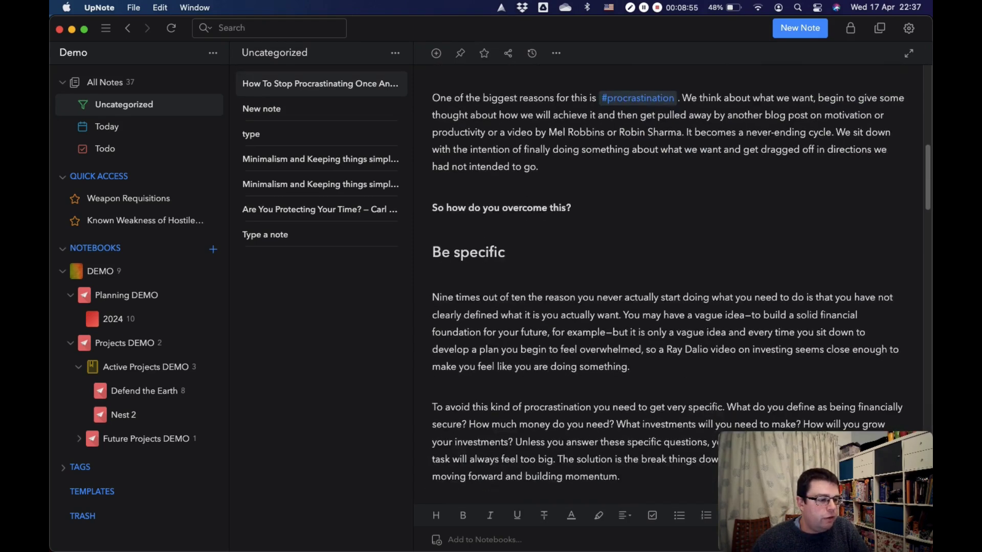
scroll(665, 276, "down", 2)
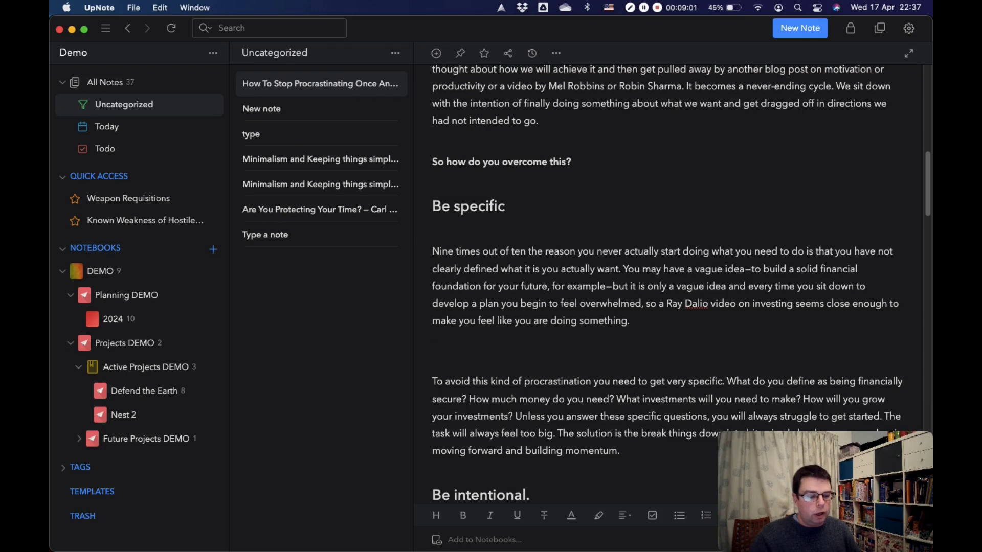
type("[[")
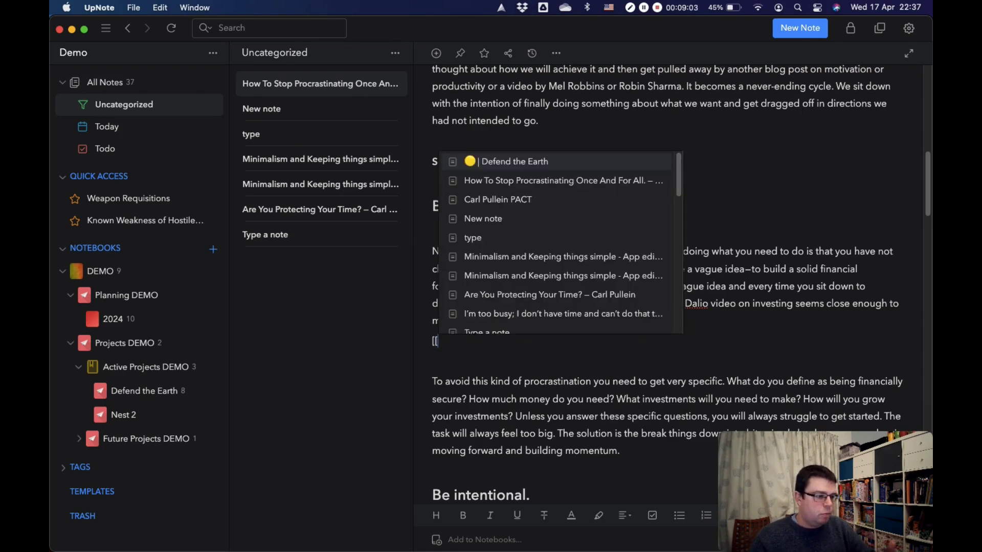
key("Down")
key("Down")
key("Down")
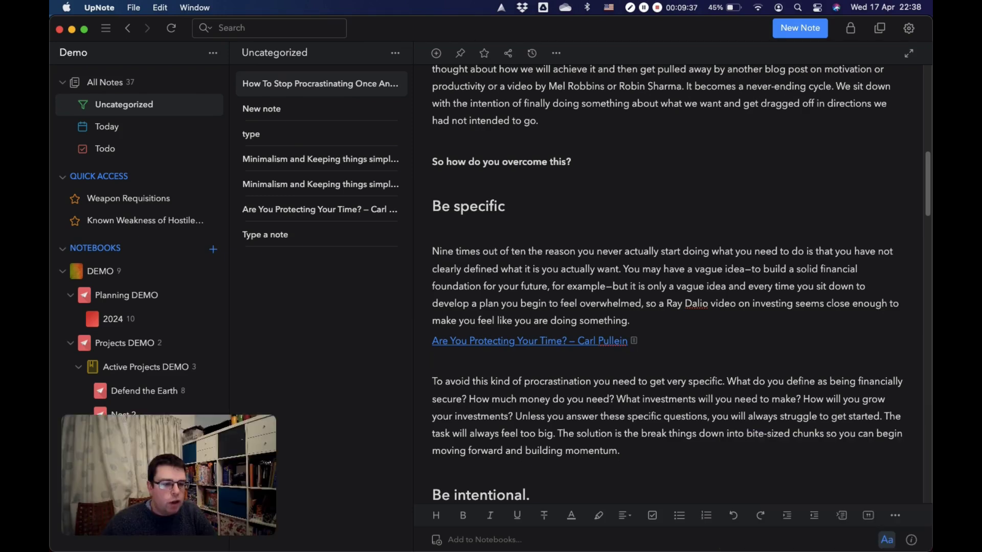
left_click(769, 540)
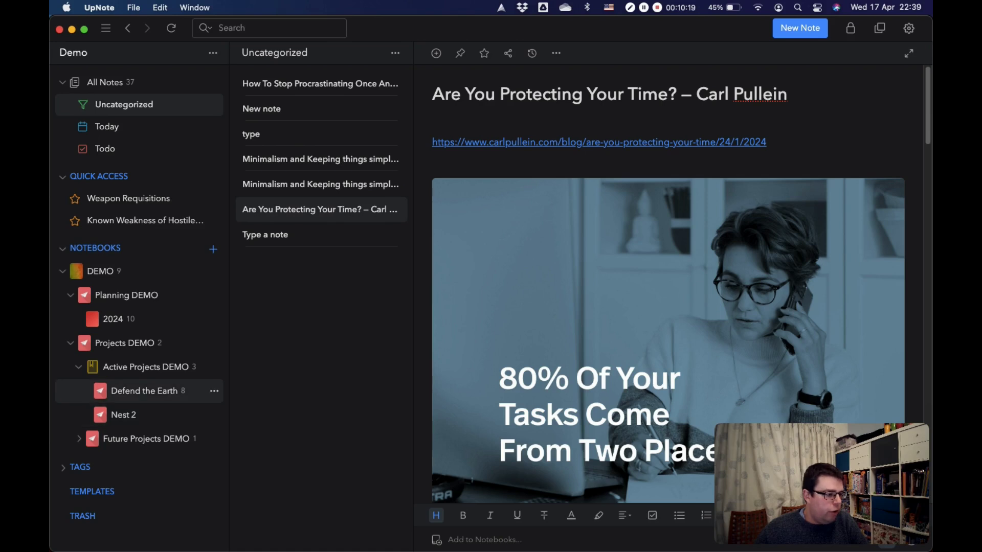
Step: Copy the link to the Defend the Earth notebook, paste it below the existing link in New note and follow it
left_click(213, 391)
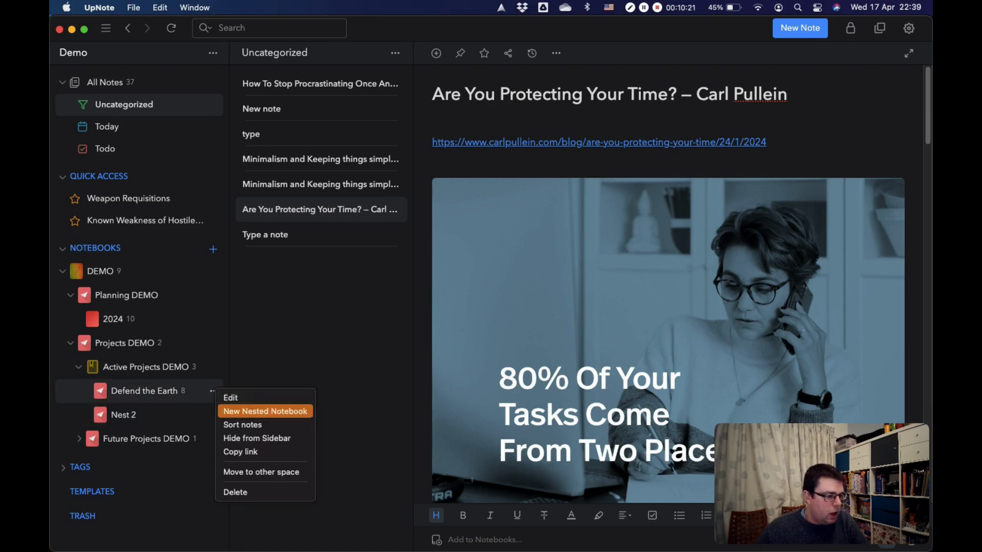
left_click(240, 452)
left_click(262, 109)
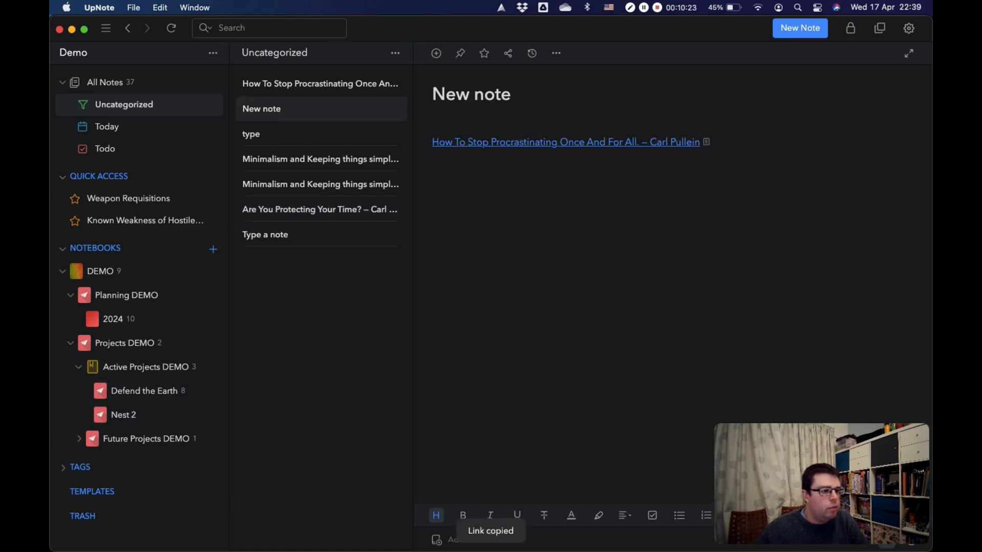
left_click(432, 184)
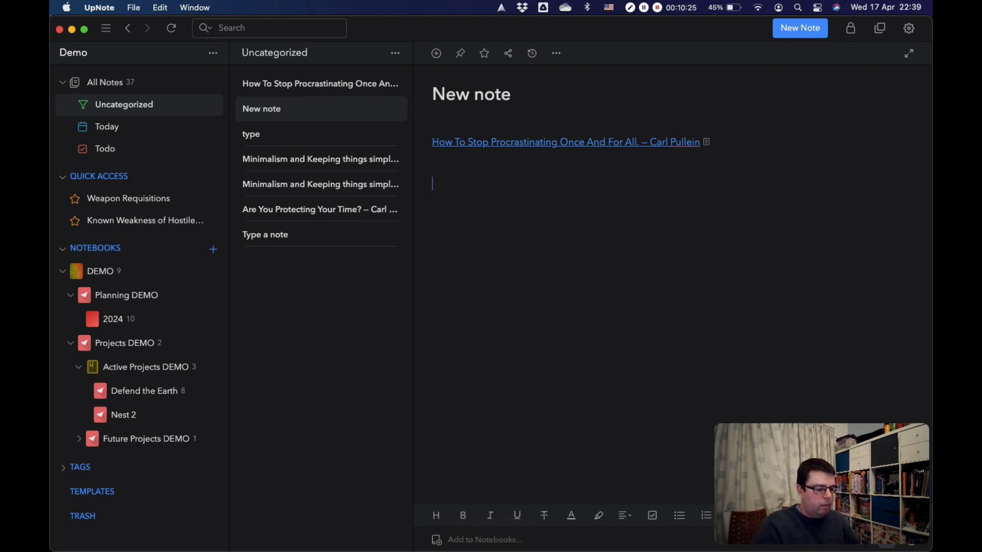
key("super+v")
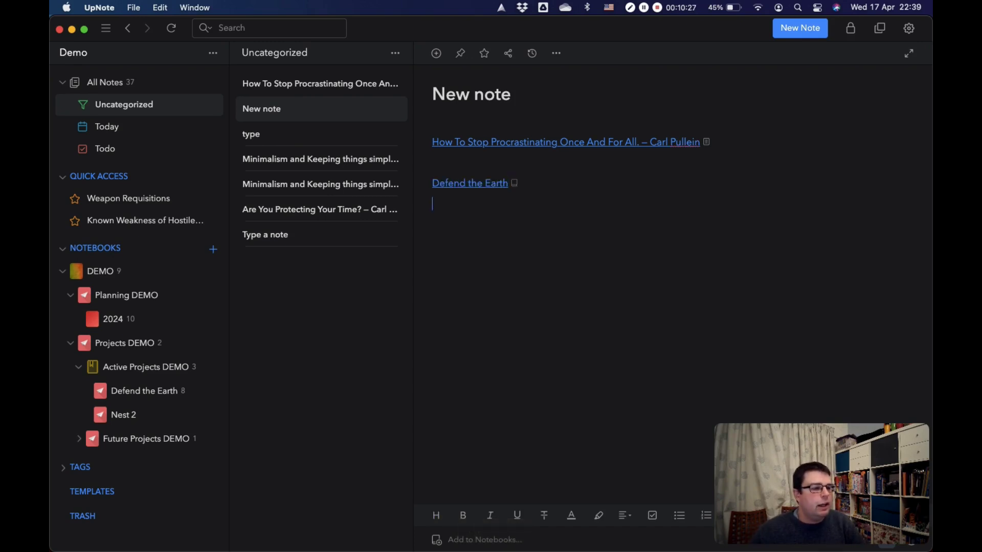
left_click(470, 183)
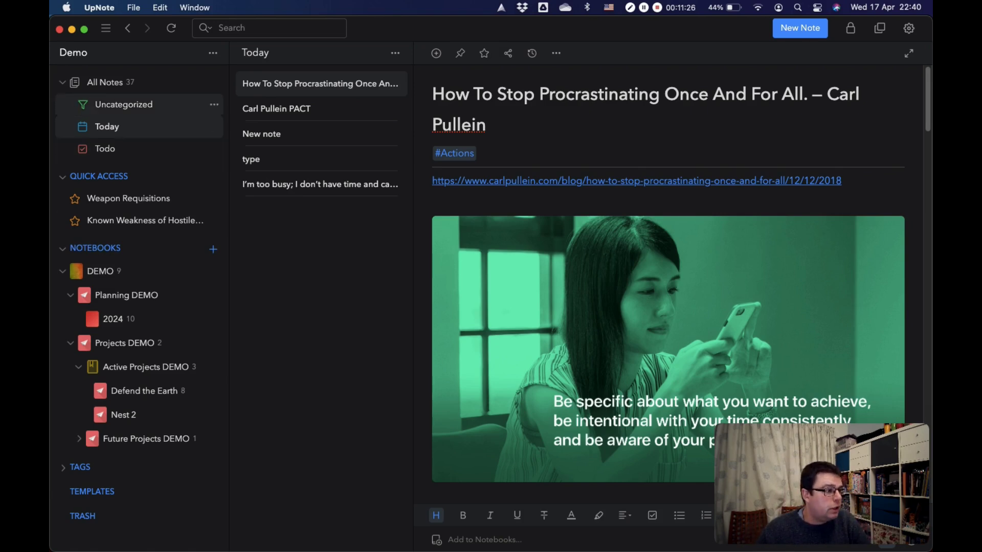
Step: Copy the link to the App Minimalism section of the Minimalism V2 note, paste it into New note and follow it
left_click(124, 104)
left_click(320, 159)
left_click(320, 184)
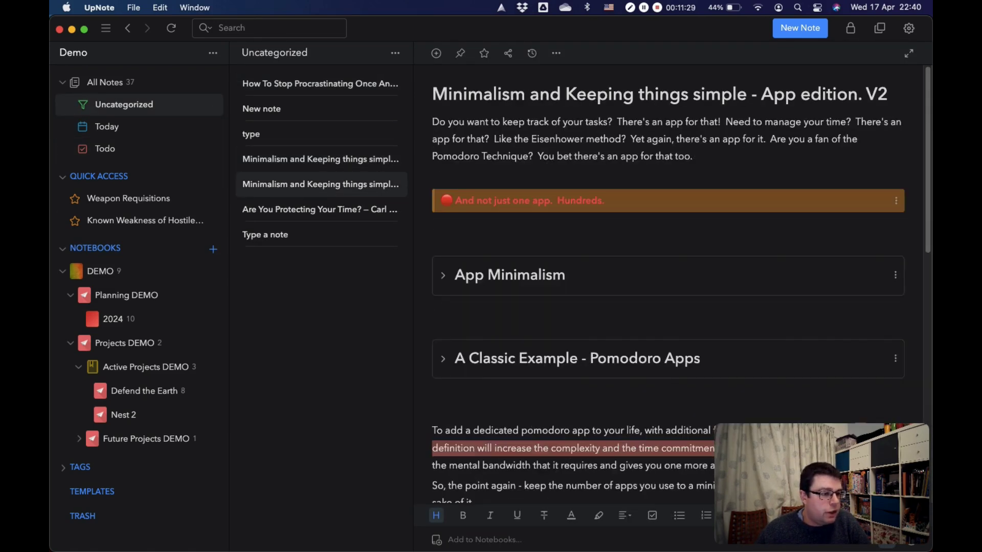
scroll(668, 287, "down", 5)
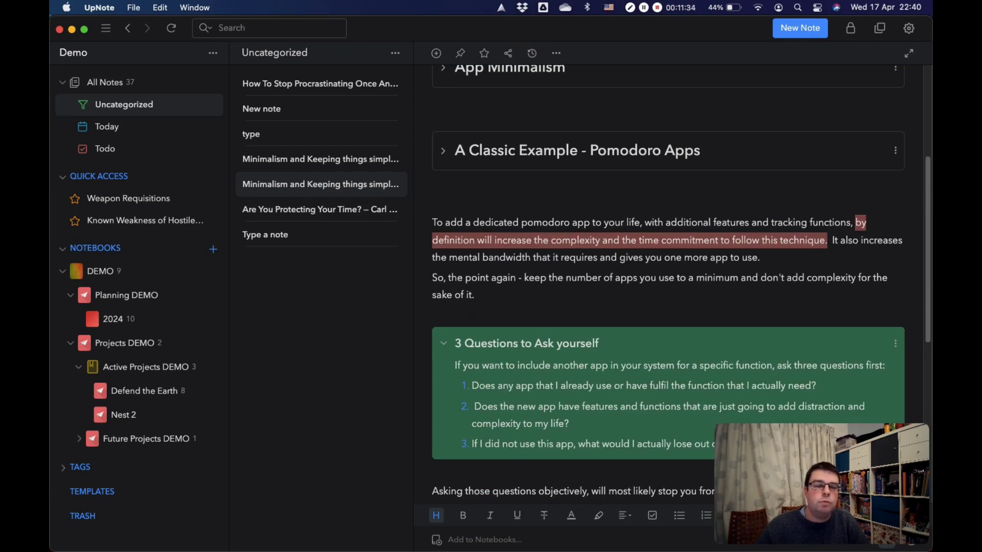
scroll(667, 282, "up", 4)
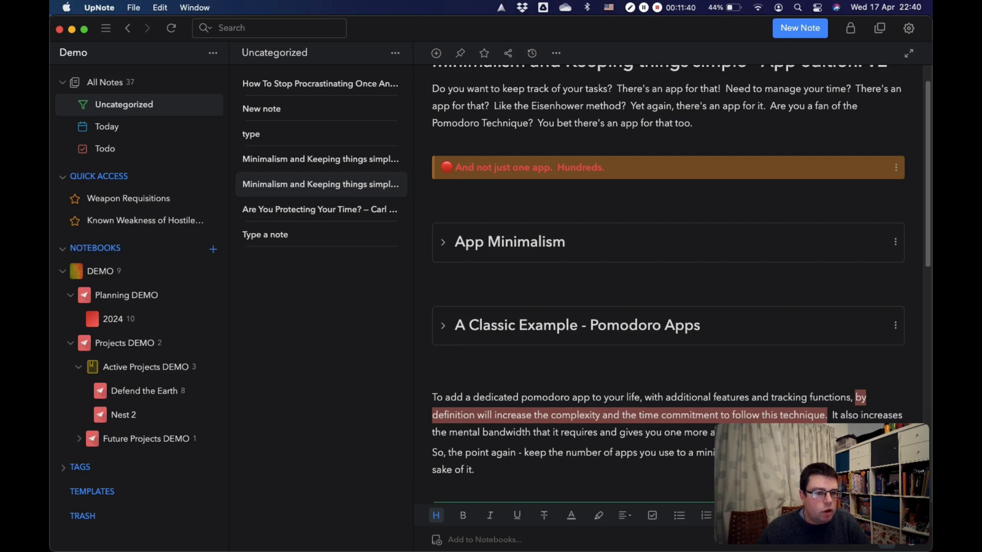
left_click(895, 242)
left_click(782, 297)
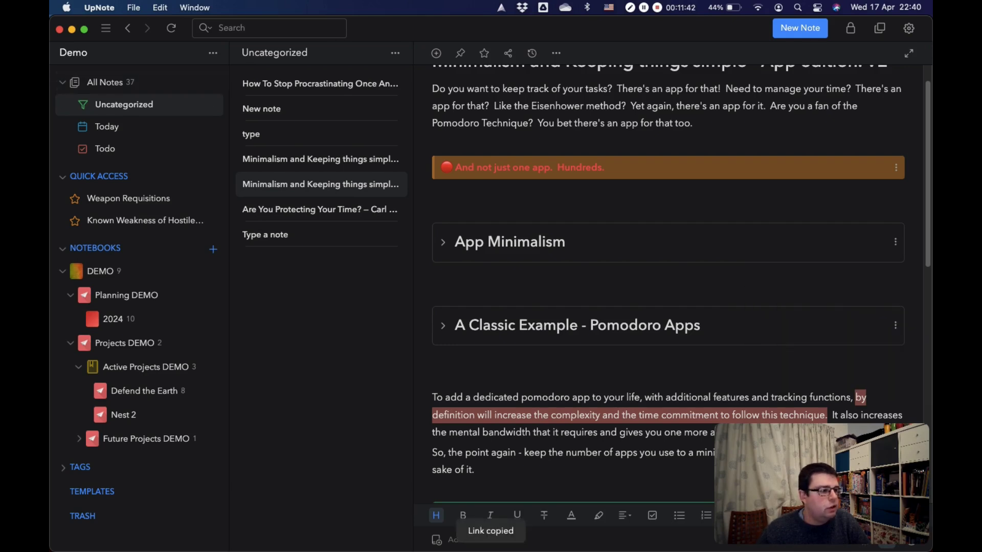
left_click(307, 109)
key("super+v")
key("Return")
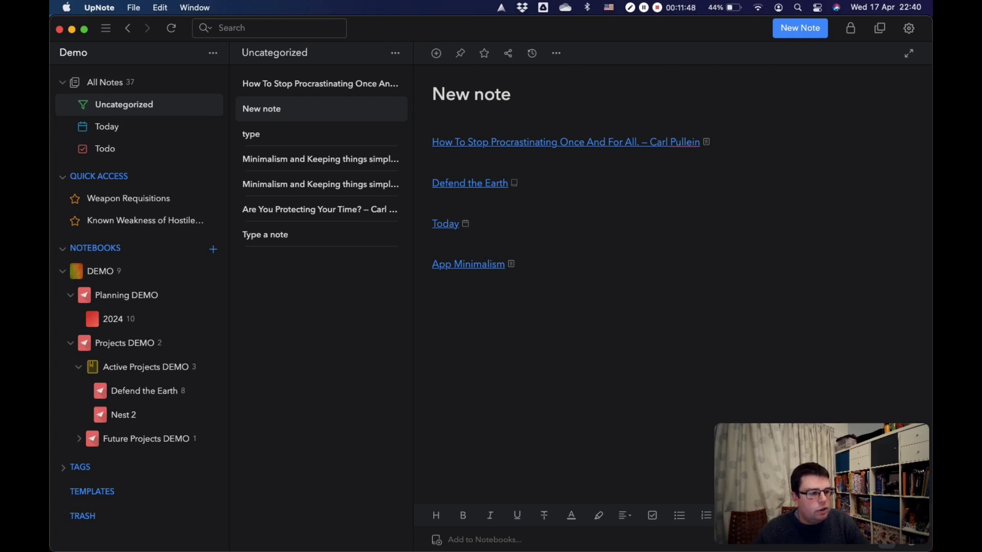
left_click(468, 265)
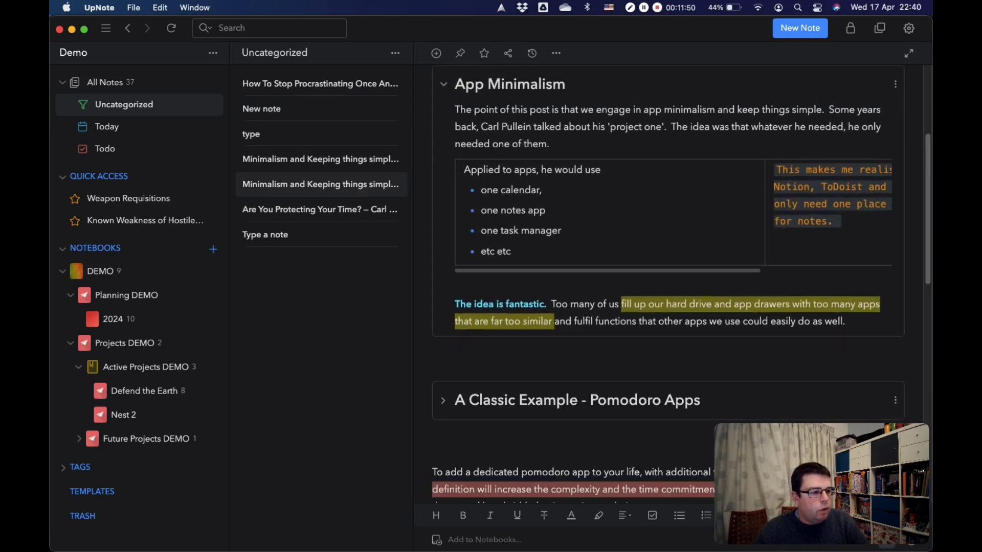
scroll(672, 284, "down", 1)
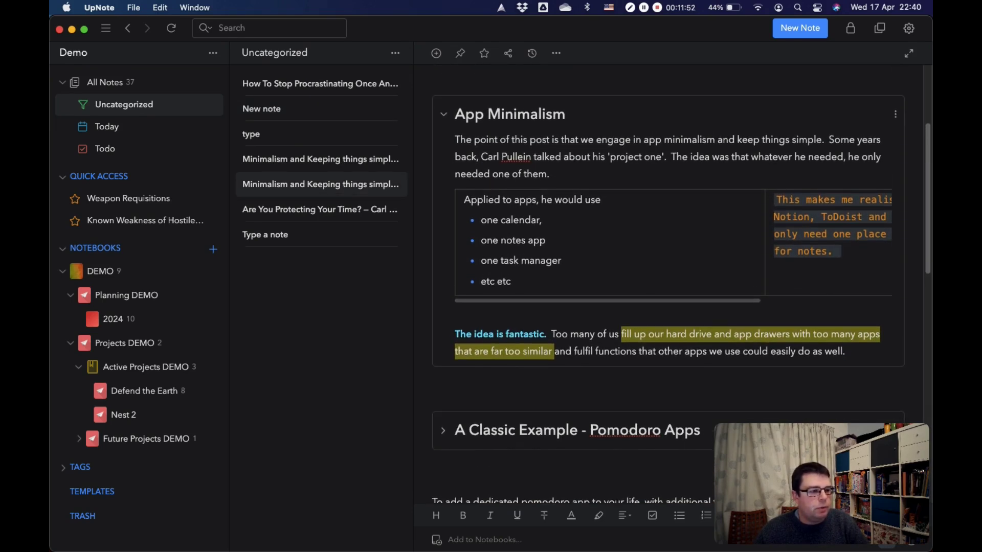
Step: Link the "A Classic Example - Pomodoro Apps" heading of the Minimalism V1 note in New note and follow the link
left_click(321, 159)
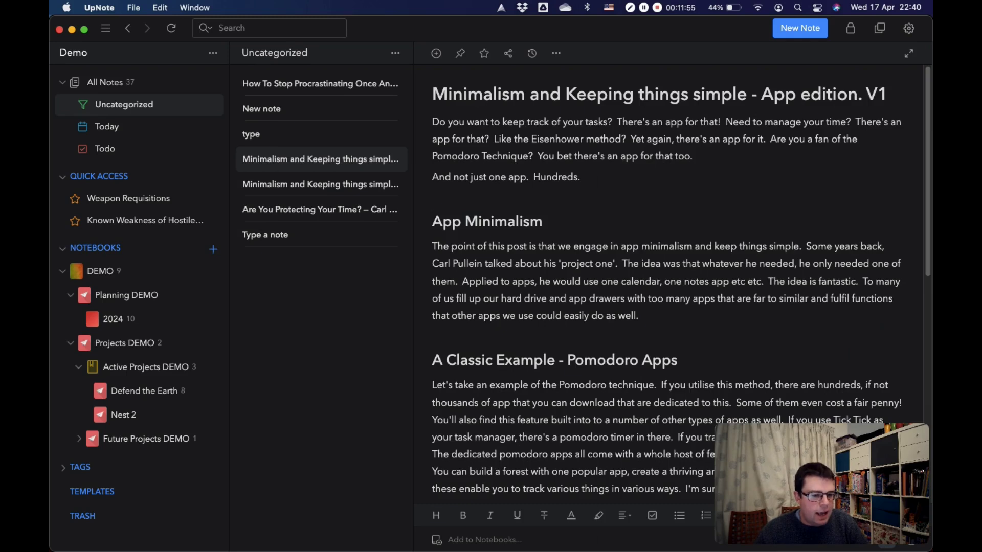
right_click(597, 360)
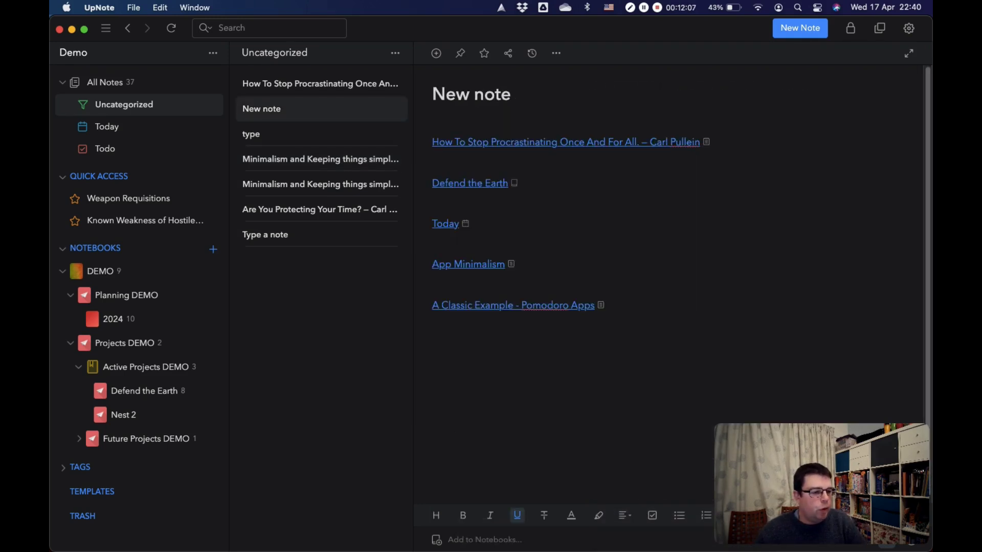
left_click(513, 305)
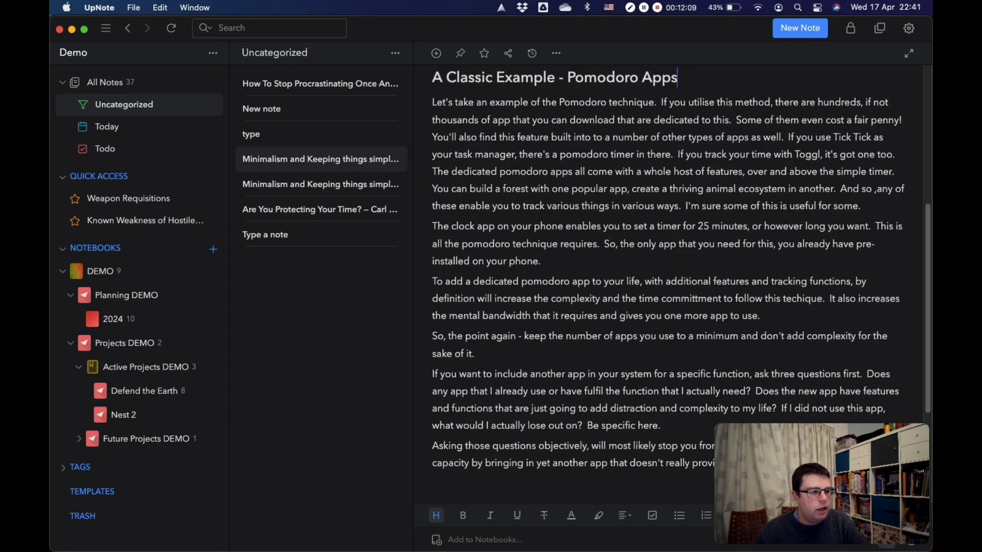
scroll(669, 285, "down", 1)
scroll(669, 284, "up", 2)
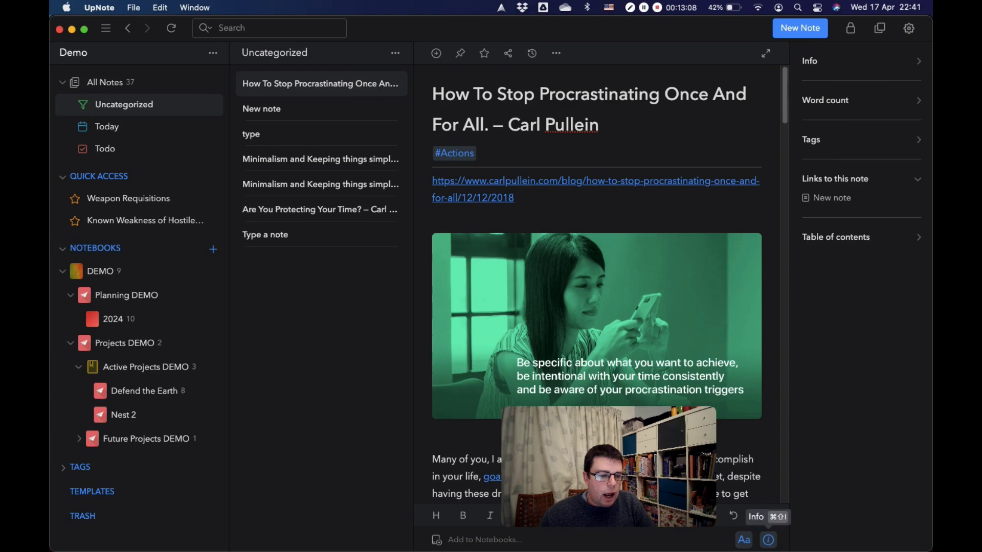
left_click(768, 540)
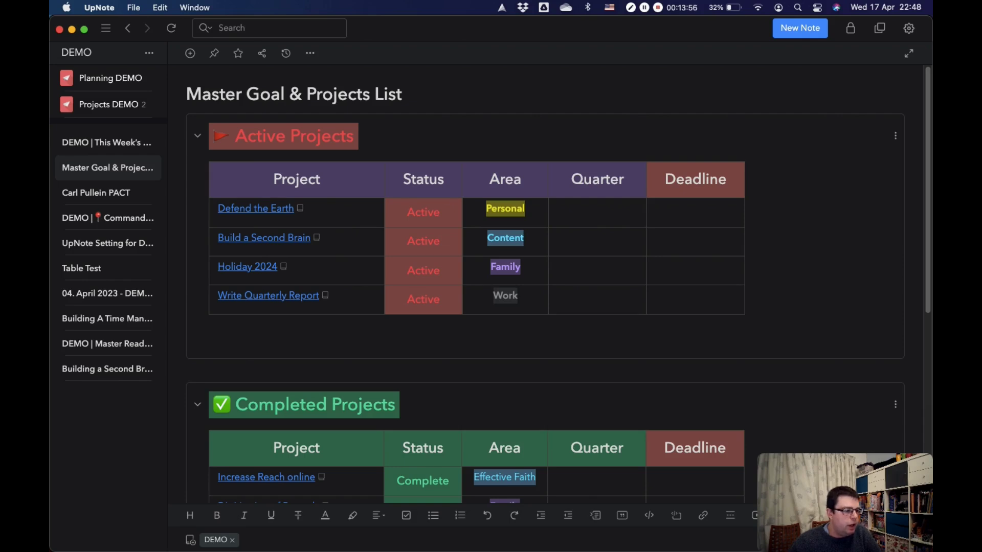
Step: Collapse the Completed Projects section of the Master Goal & Projects List, and fold and reopen the Active Projects section
scroll(545, 284, "down", 5)
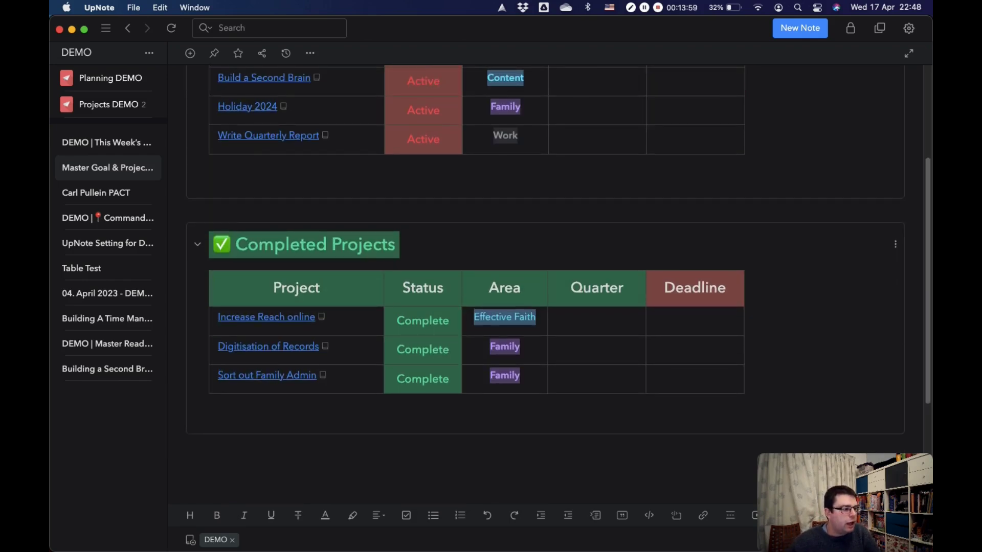
left_click(198, 245)
scroll(545, 284, "up", 5)
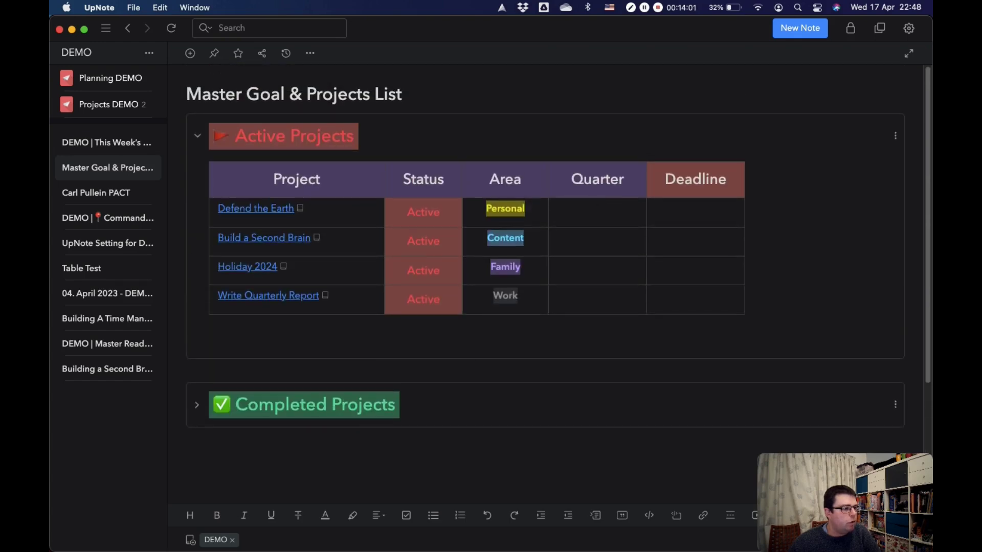
left_click(197, 136)
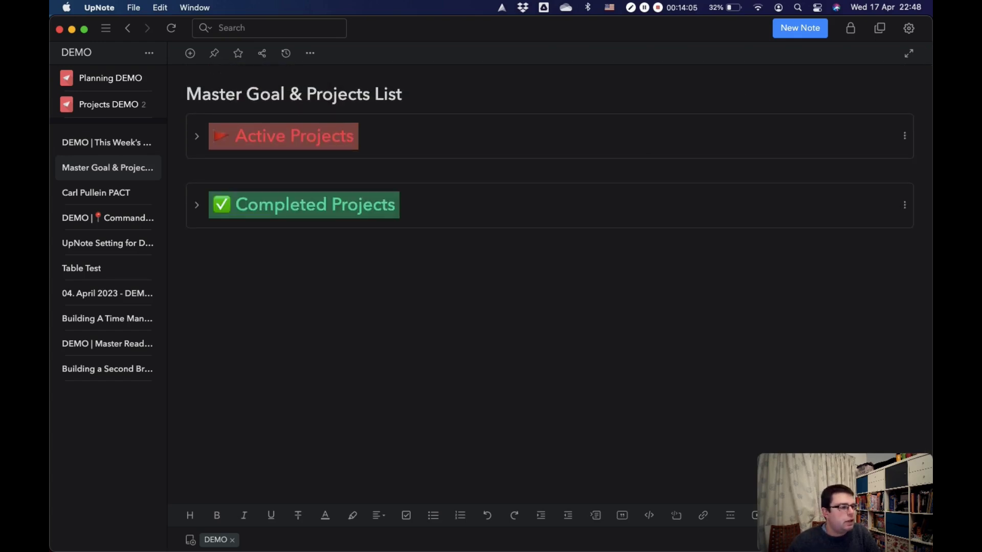
left_click(198, 136)
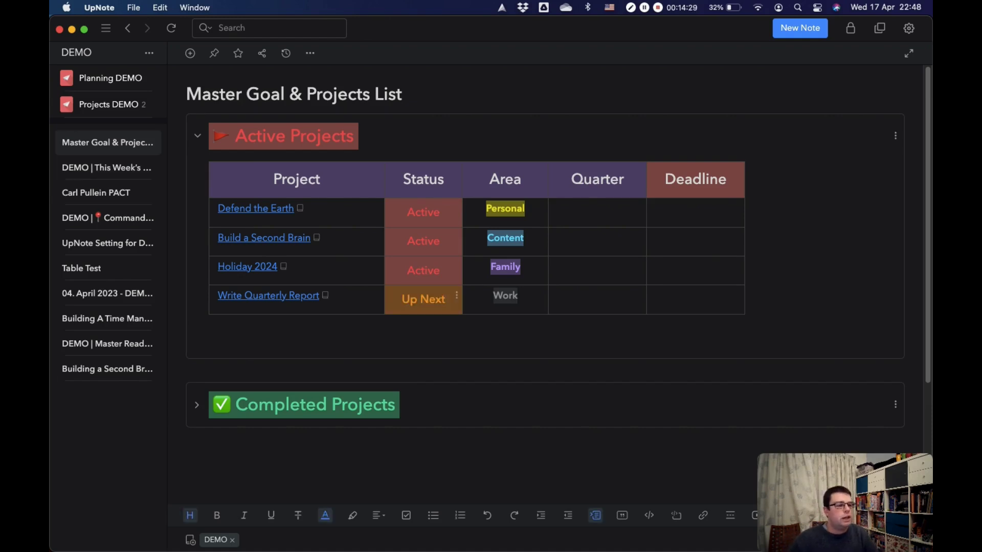
Step: Fill in the Defend the Earth row with quarter "Apr - Jun" and deadline "30th Jun"
left_click(586, 210)
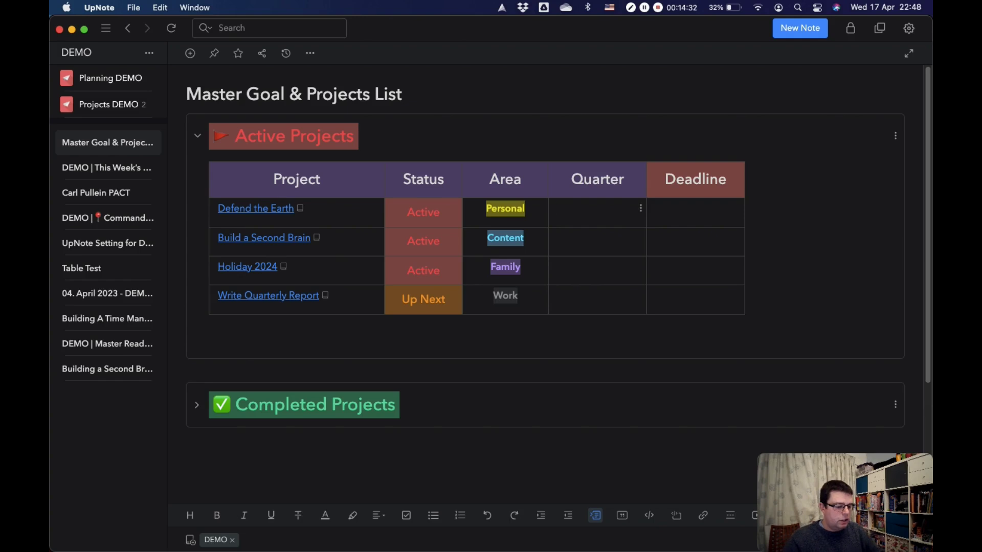
type("Apr")
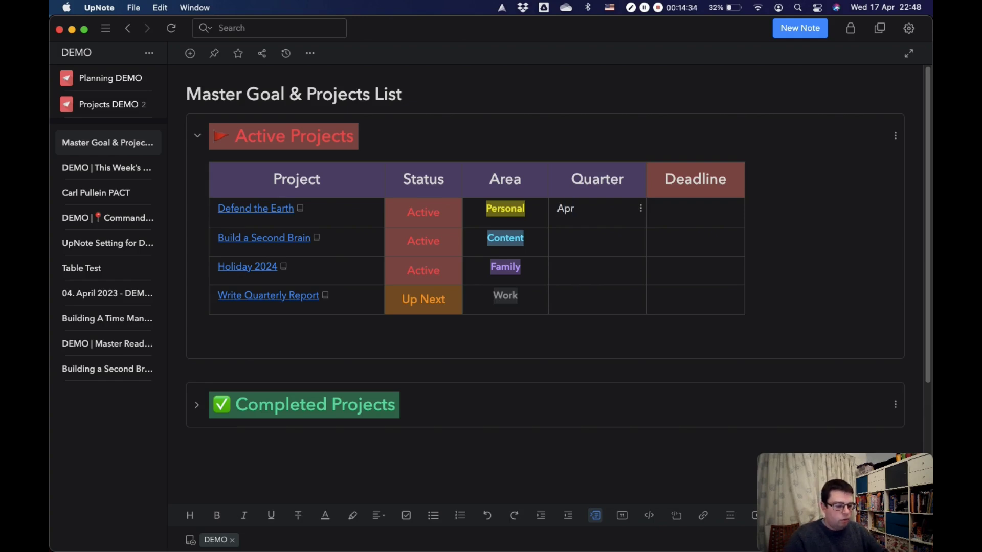
type(" - Jun")
key("Tab")
type("30th Jun")
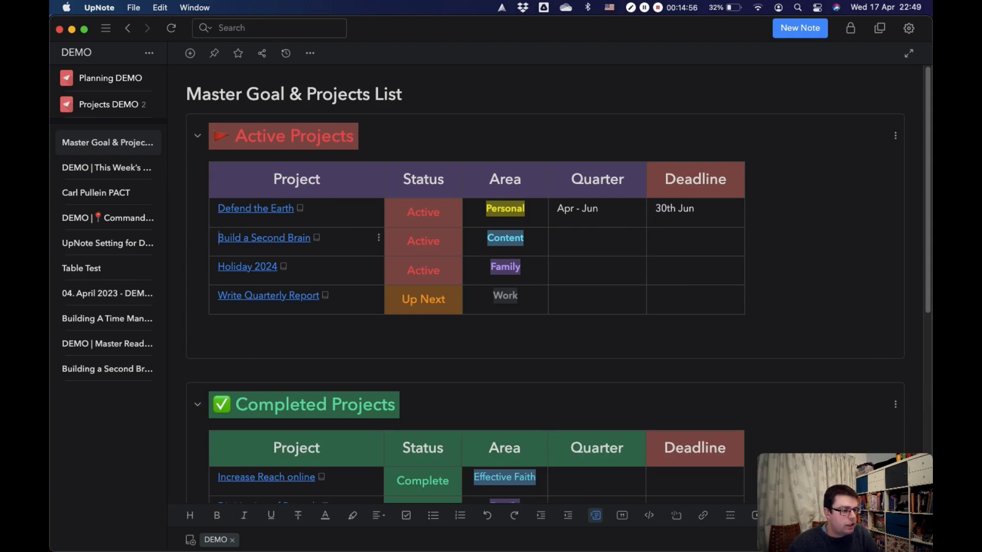
Step: Copy the Build a Second Brain row into a new row below Sort out Family Admin in the Completed Projects table
left_click_drag(219, 238, 685, 240)
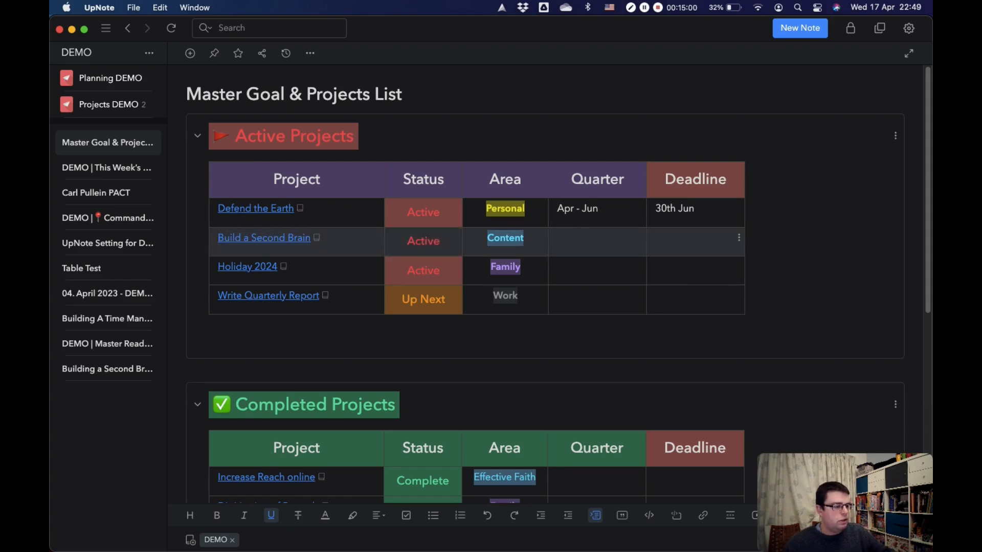
scroll(512, 307, "down", 5)
right_click(380, 322)
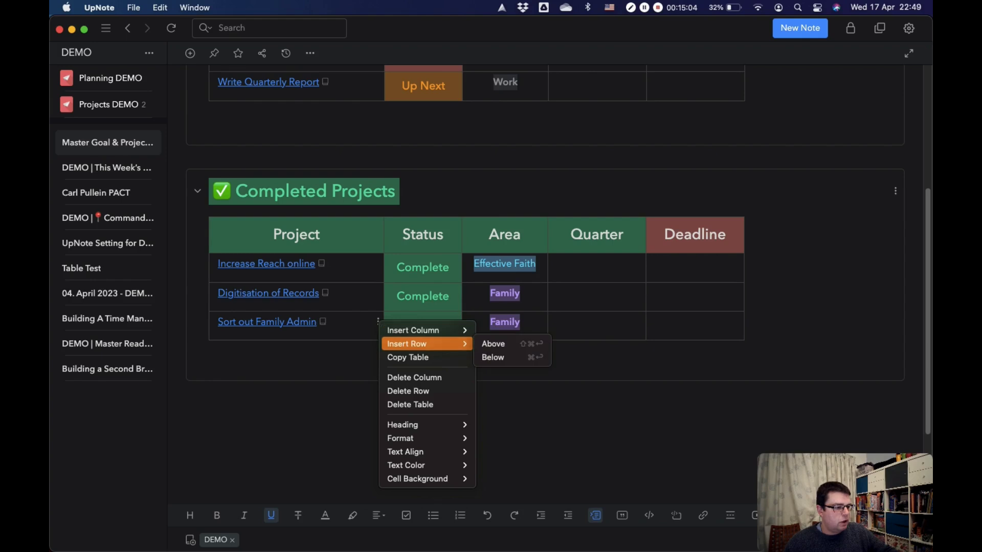
mouse_move(410, 343)
left_click(497, 358)
key("super+v")
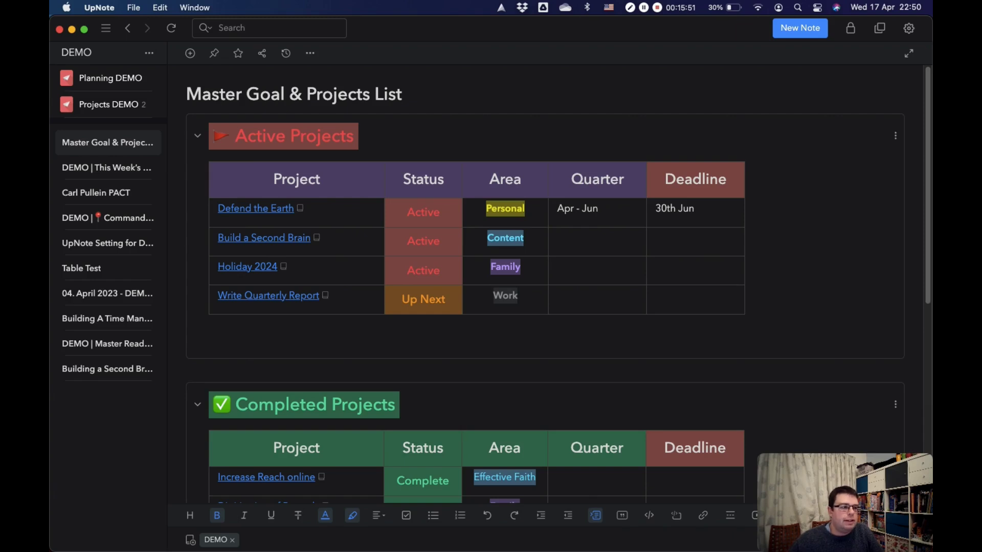
scroll(532, 454, "down", 3)
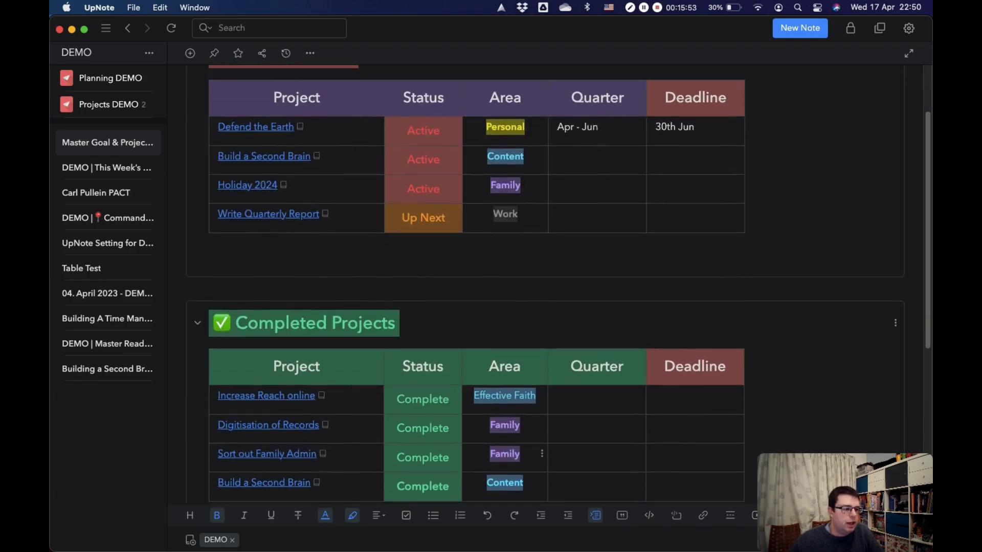
scroll(560, 284, "up", 1)
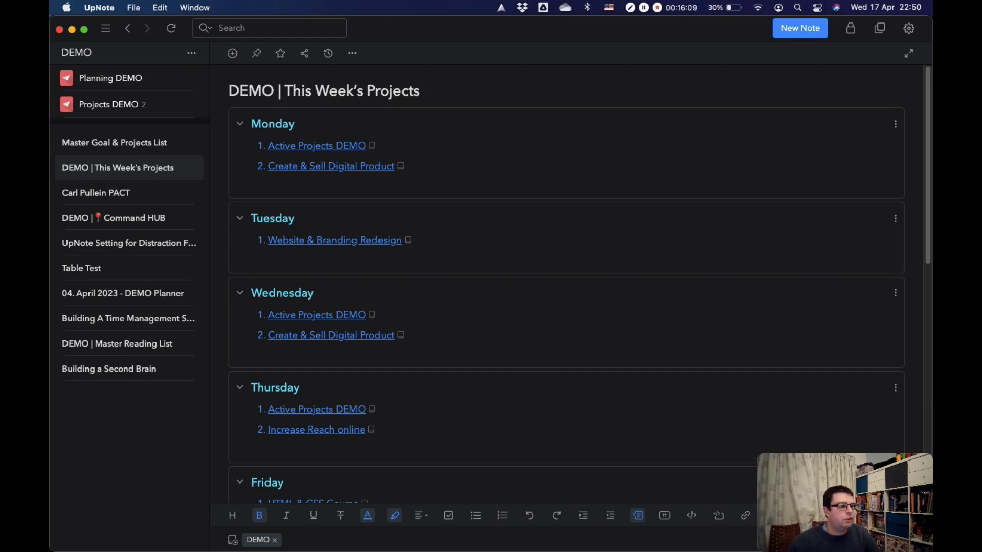
Step: Collapse the Tuesday through Sunday sections of the This Week's Projects note, leaving Monday open
left_click(240, 219)
left_click(239, 255)
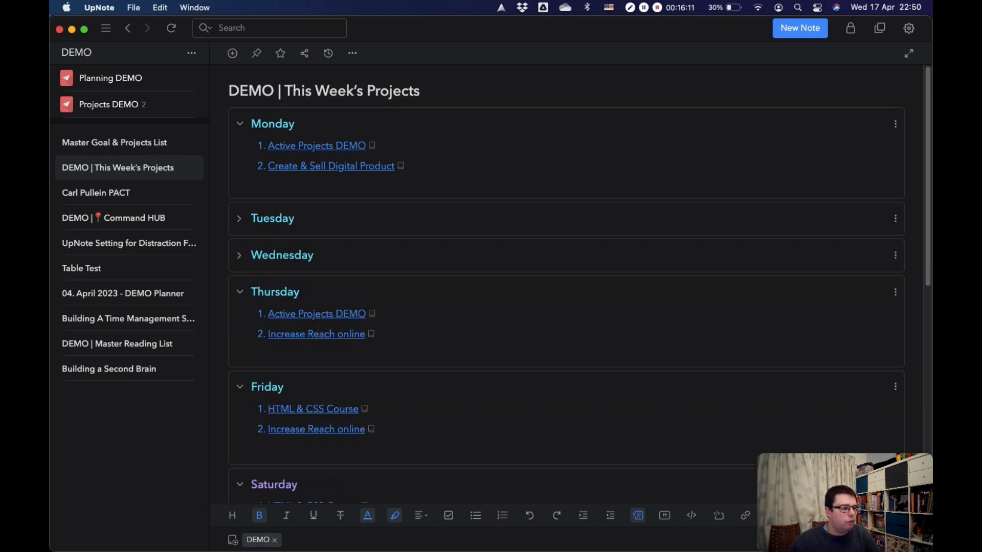
left_click(240, 289)
left_click(239, 327)
left_click(239, 363)
left_click(240, 401)
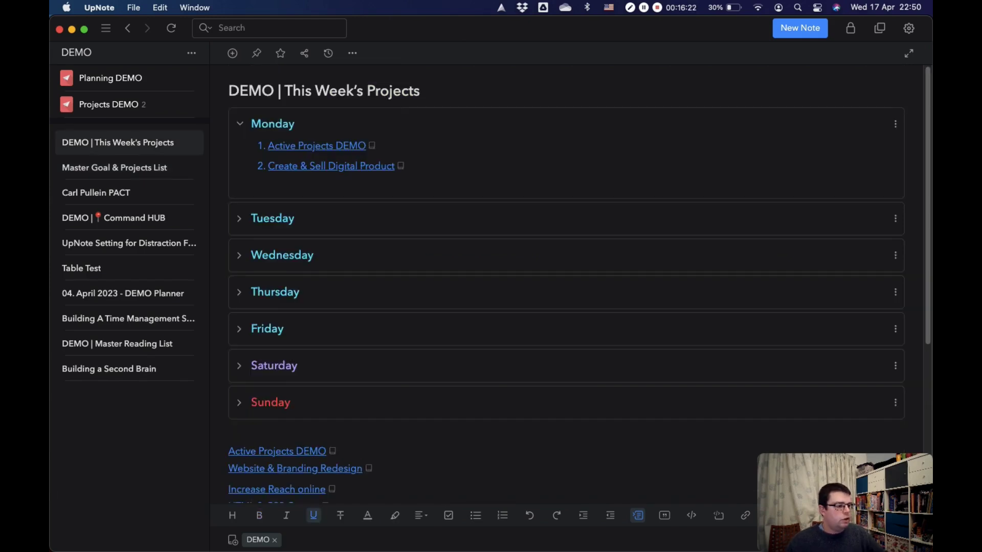
Step: Paste the four active project links as a table below the link list at the end of This Week's Projects
scroll(566, 285, "down", 4)
left_click(230, 336)
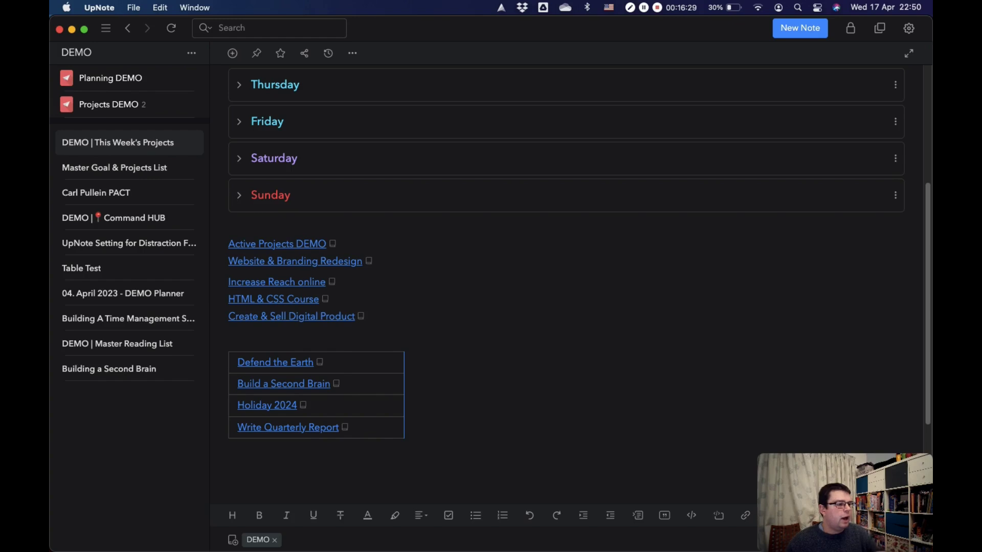
scroll(562, 230, "down", 2)
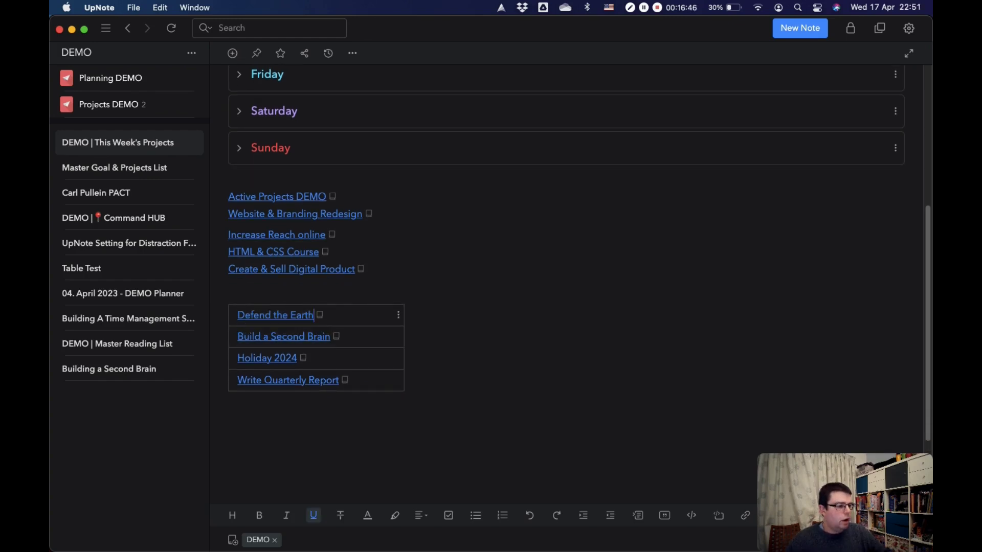
Step: Copy the Defend the Earth link from the pasted table and add it as the third item under Monday and Wednesday
key("shift+Left")
key("shift+Left")
key("shift+Left")
key("shift+Left")
key("shift+Left")
key("shift+Left")
key("shift+Left")
key("shift+Left")
key("shift+Left")
key("shift+Left")
key("shift+Left")
key("shift+Left")
key("shift+Left")
key("shift+Left")
key("shift+Left")
key("shift+Left")
key("super+c")
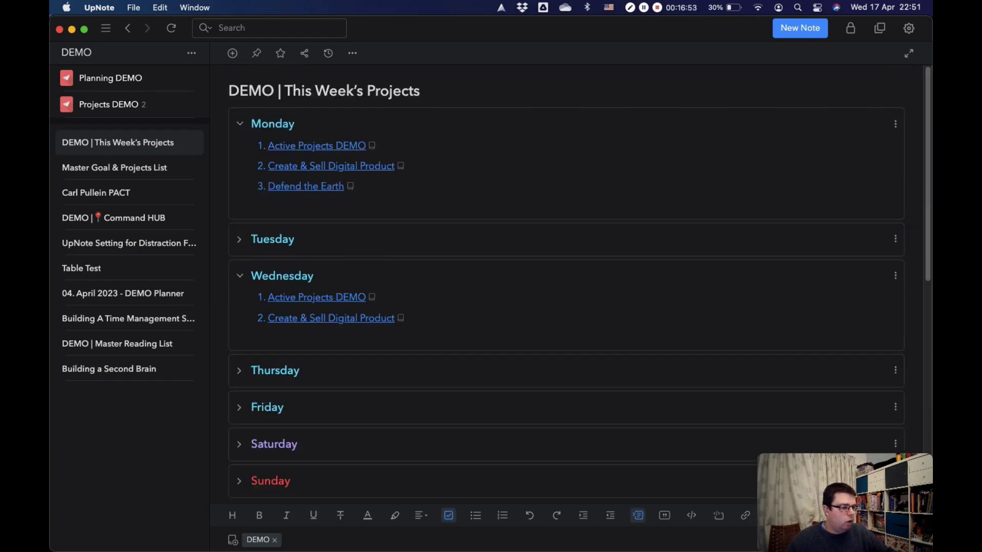
key("Return")
key("super+v")
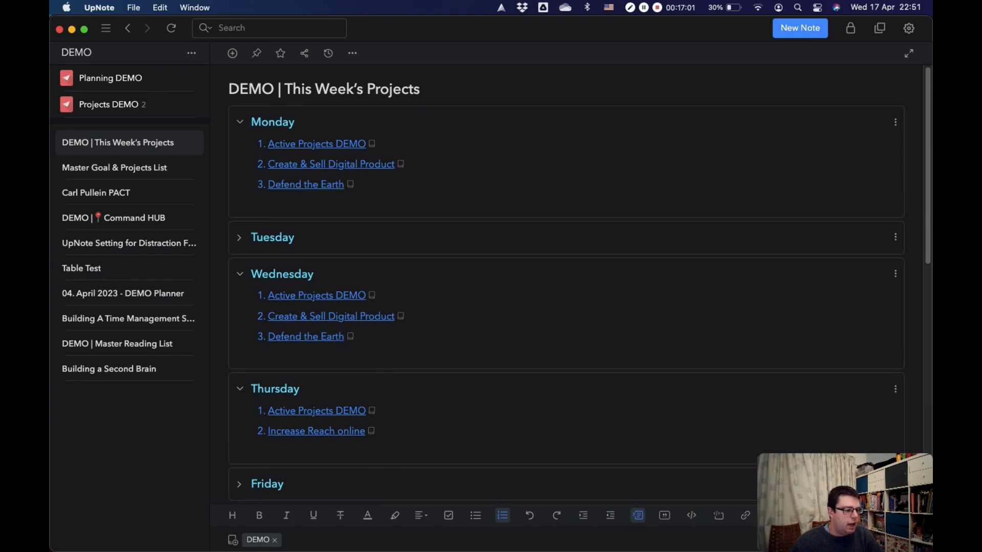
Step: Expand the remaining day sections below Thursday in This Week's Projects
scroll(562, 281, "down", 3)
scroll(562, 281, "down", 2)
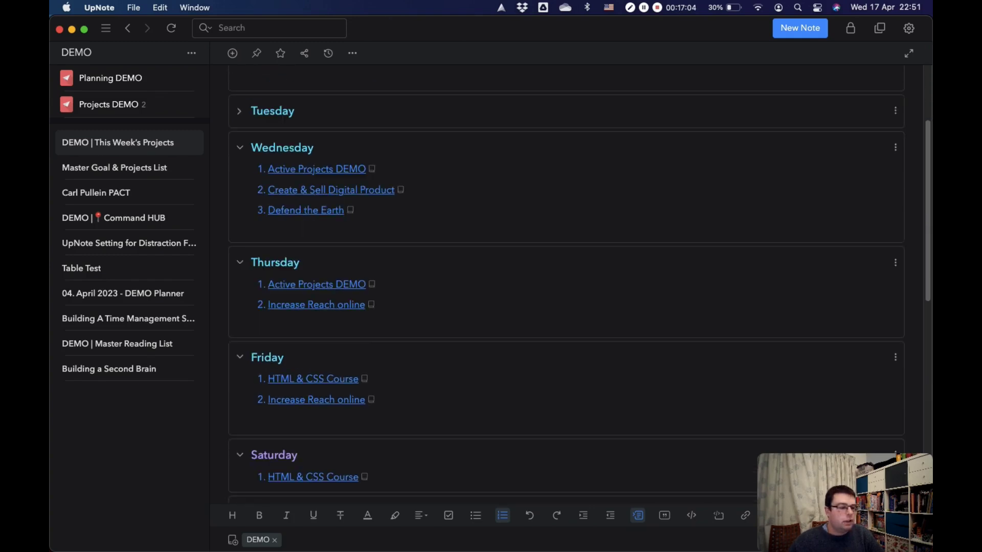
scroll(563, 281, "down", 4)
left_click(239, 421)
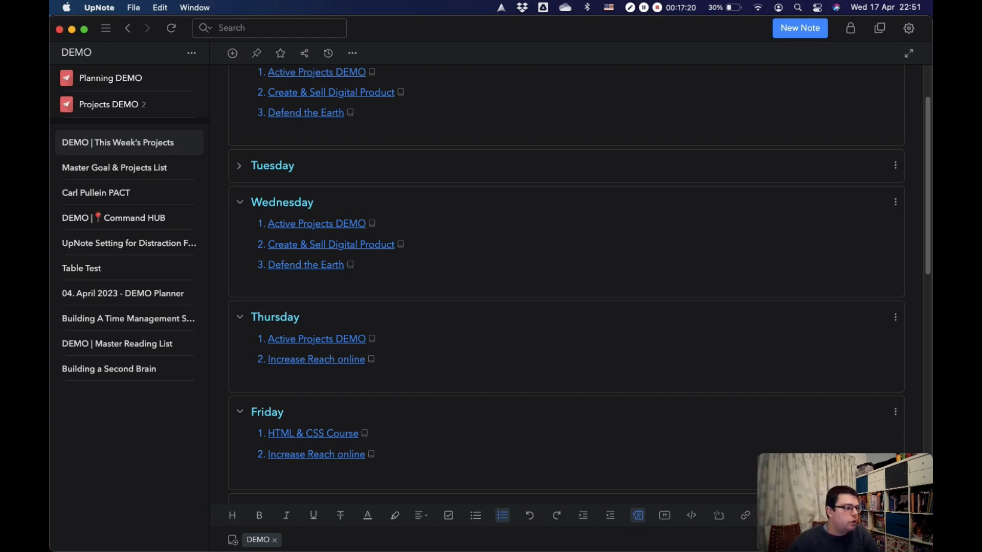
Step: Open the Command HUB note and look over the month focus and targets in its Focus & Targets section
left_click(114, 217)
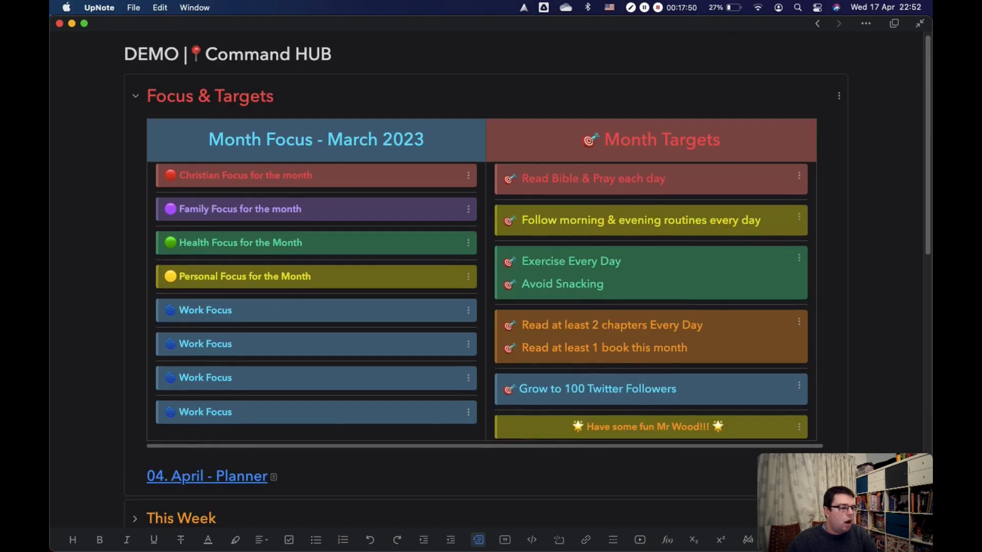
scroll(486, 256, "down", 5)
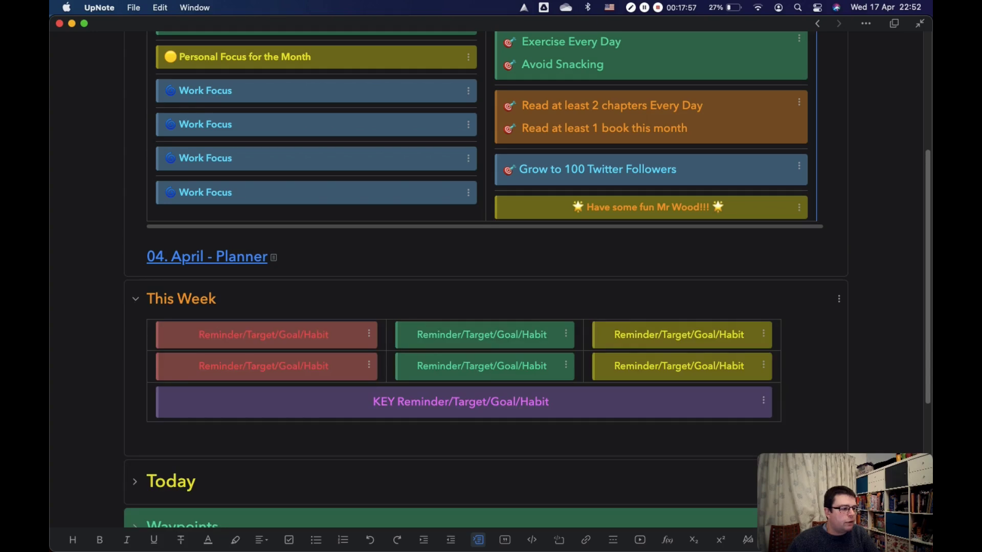
scroll(486, 256, "up", 2)
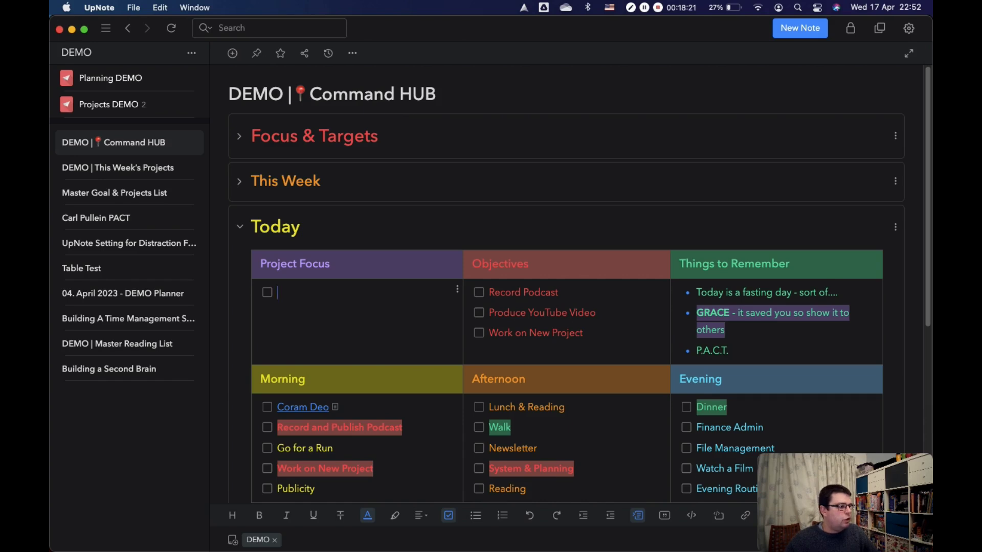
Step: Copy Wednesday's three project links from This Week's Projects into the Project Focus checklist under Today in the Command HUB
left_click(117, 168)
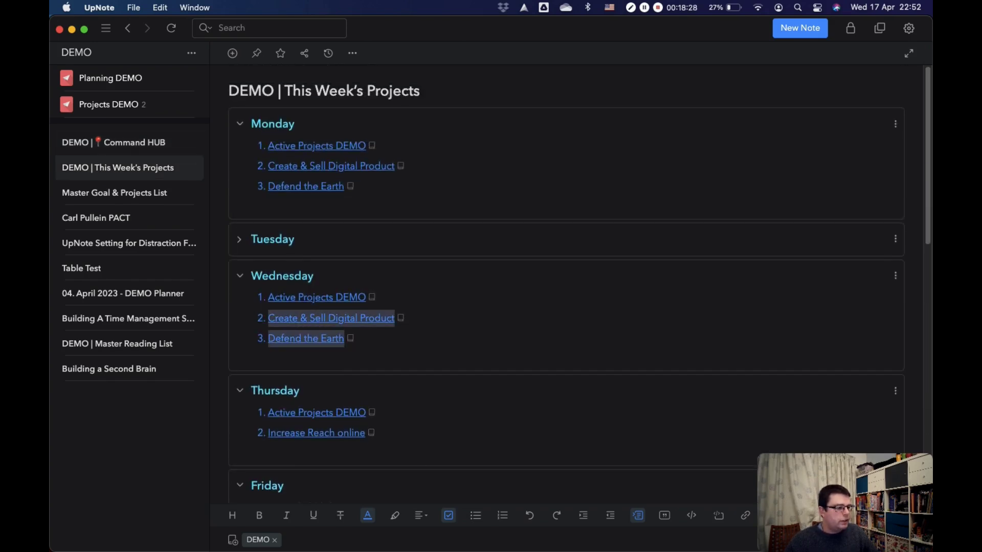
key("shift+Up")
key("super+c")
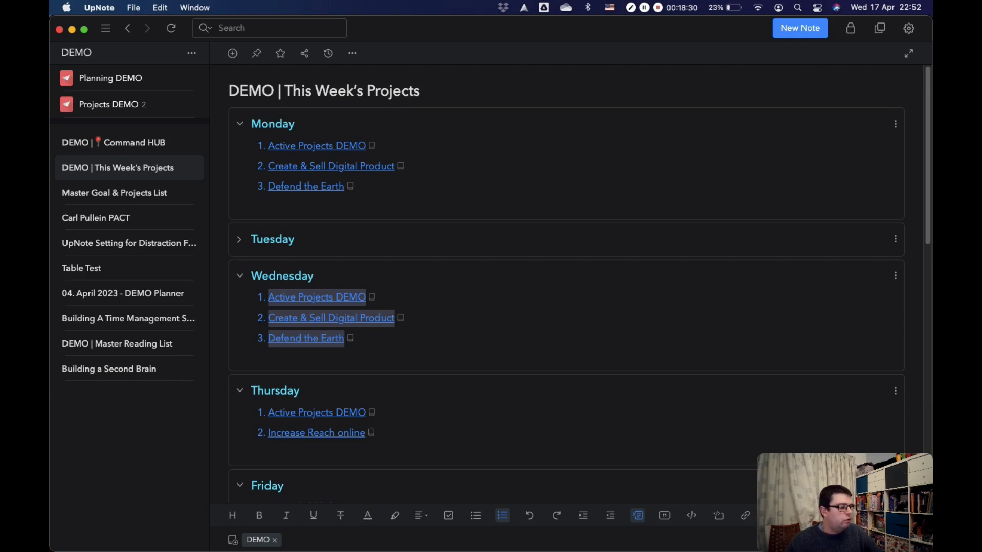
left_click(117, 142)
left_click(286, 292)
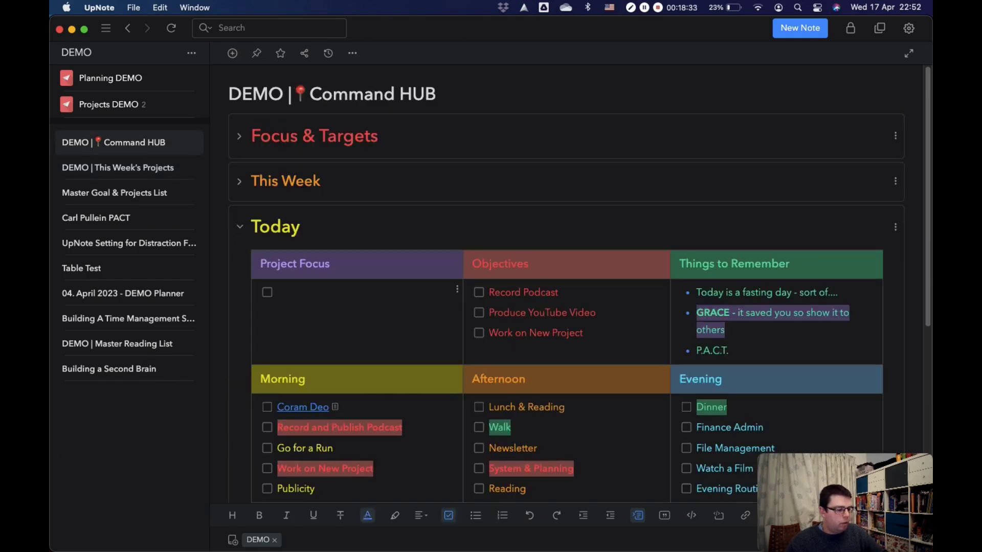
key("super+v")
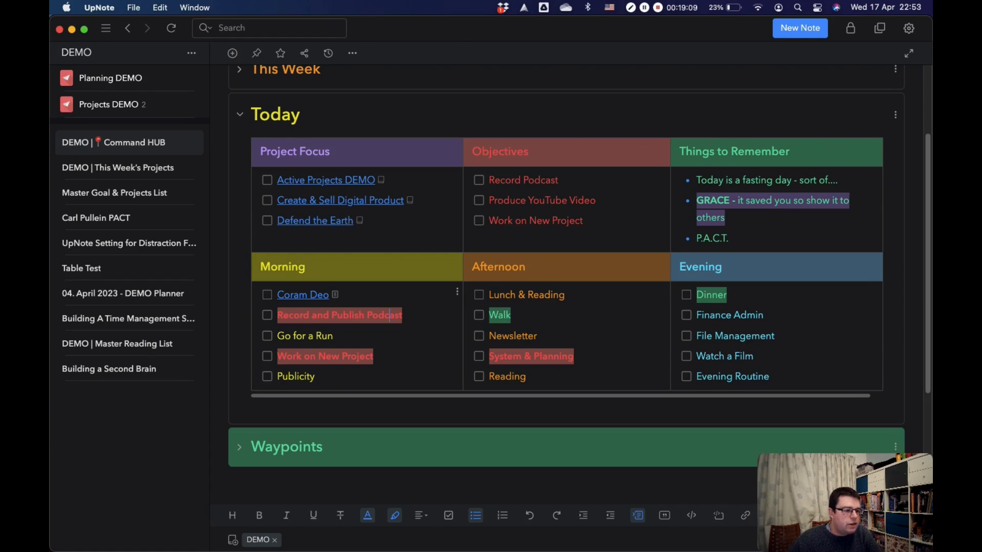
left_click(390, 316)
left_click_drag(510, 200, 579, 200)
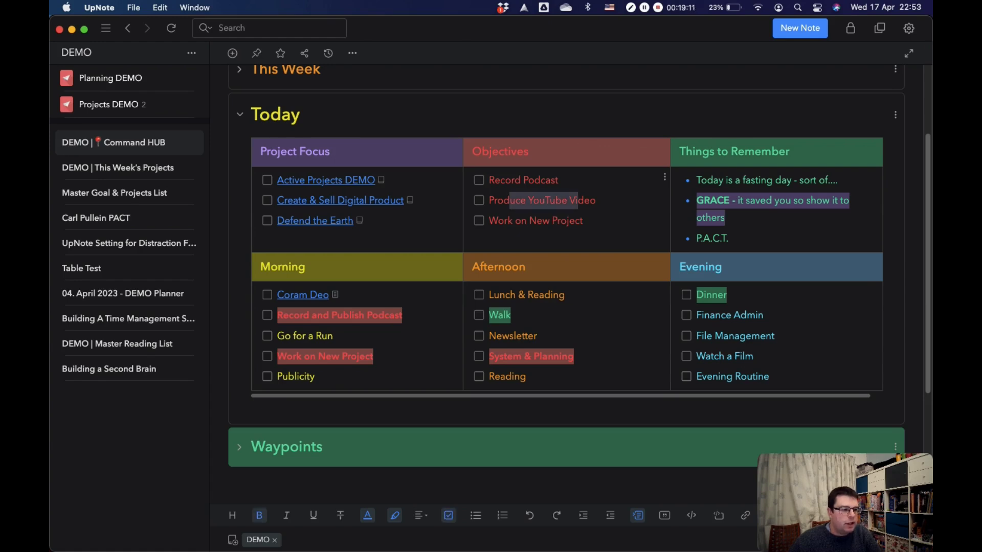
left_click(504, 315)
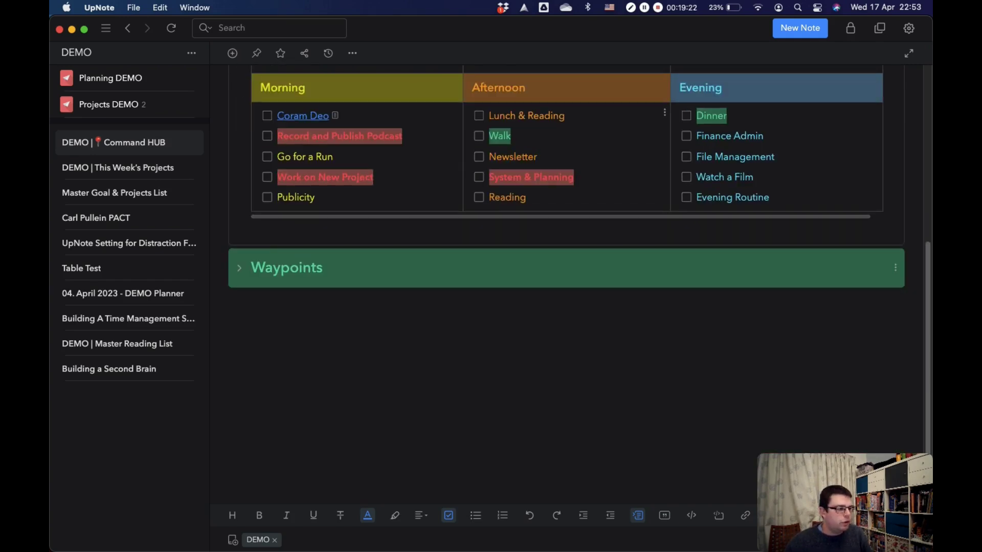
Step: Expand the Waypoints section and widen the middle column of its table so the Project & Goal Planning List link fits one line
left_click(239, 268)
scroll(239, 268, "down", 2)
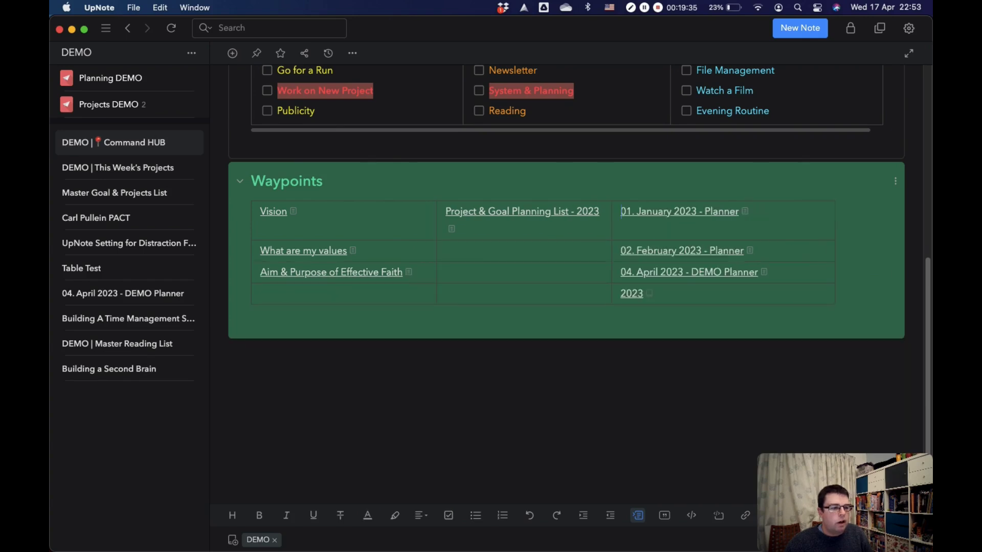
left_click(622, 211)
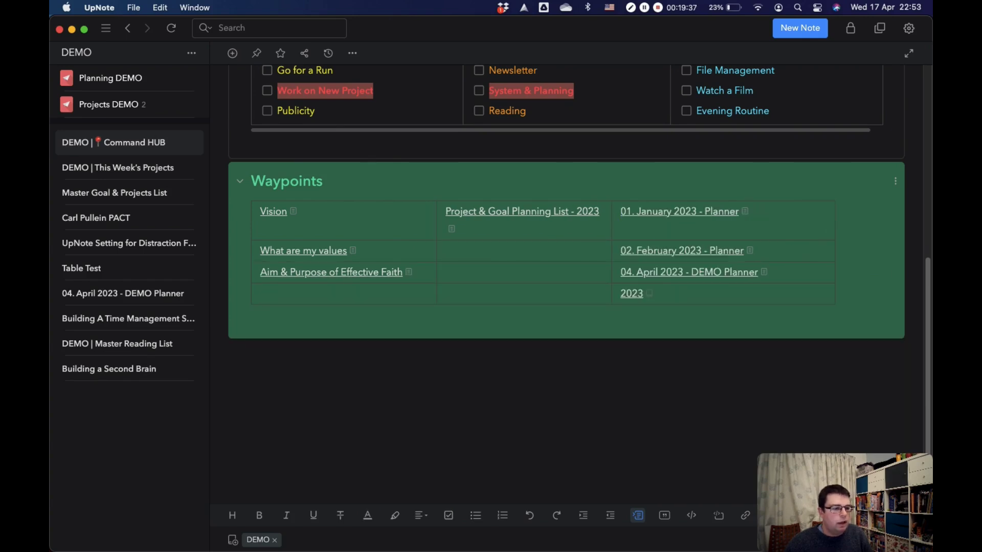
left_click_drag(611, 250, 630, 251)
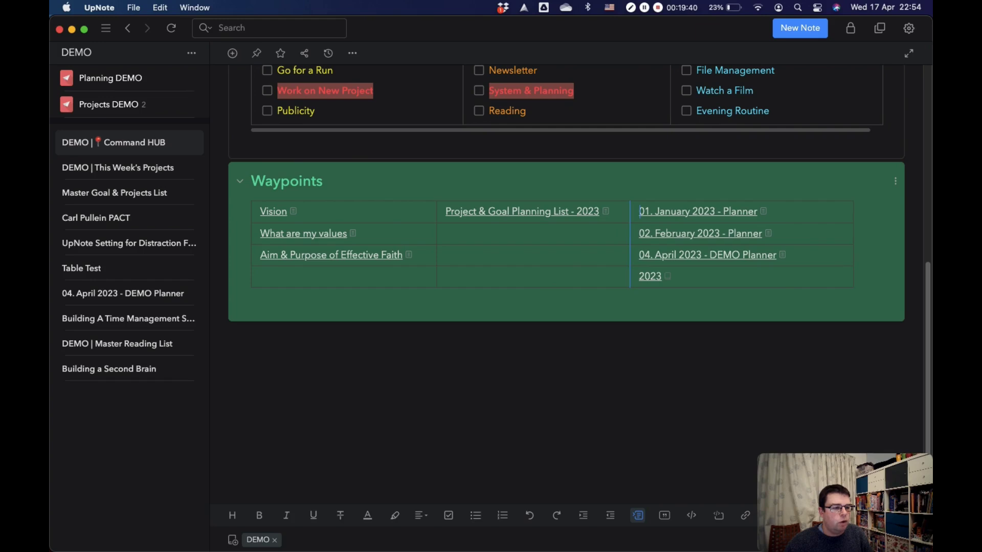
left_click(230, 334)
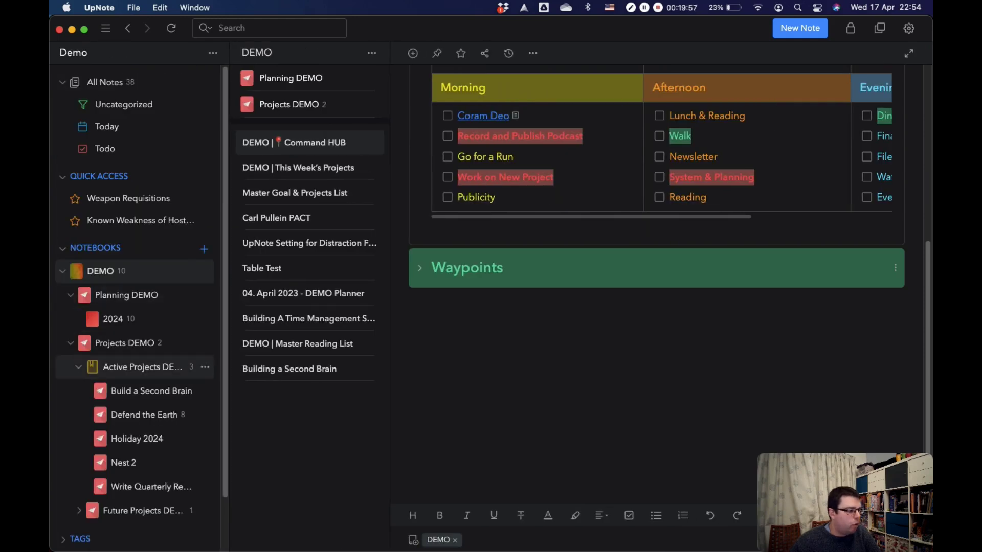
Step: Open the Defend the Earth project notebook and look over the project table and linked notes list in its pinned note
left_click(145, 415)
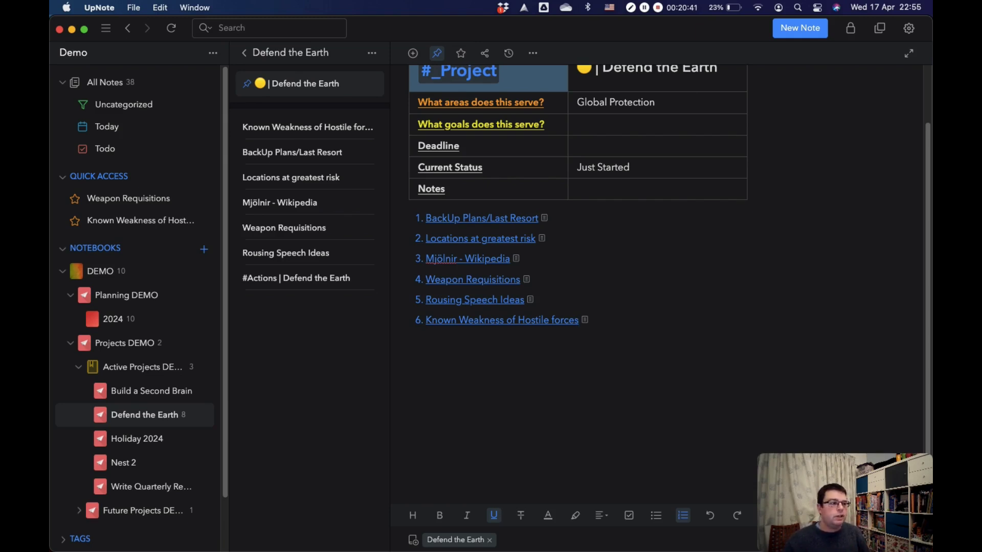
scroll(657, 284, "down", 1)
scroll(658, 284, "up", 3)
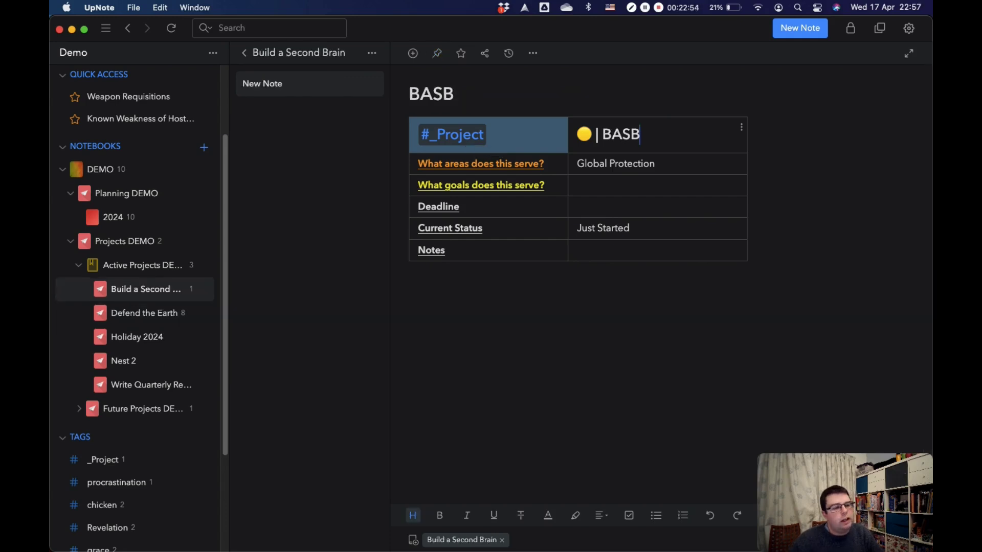
Step: Filter the notes by the #_Project tag and compare the BASB and Defend the Earth project tables
left_click(452, 135)
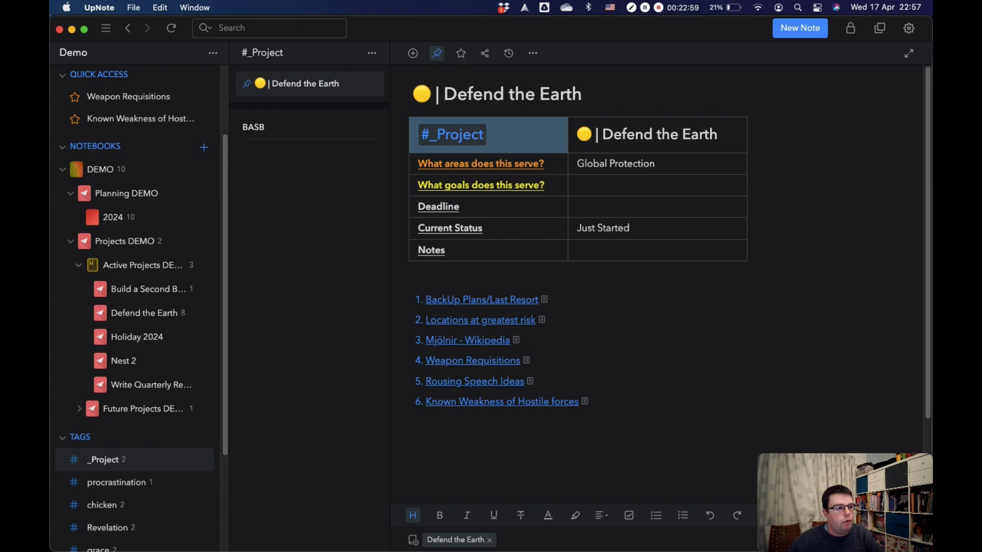
left_click(310, 127)
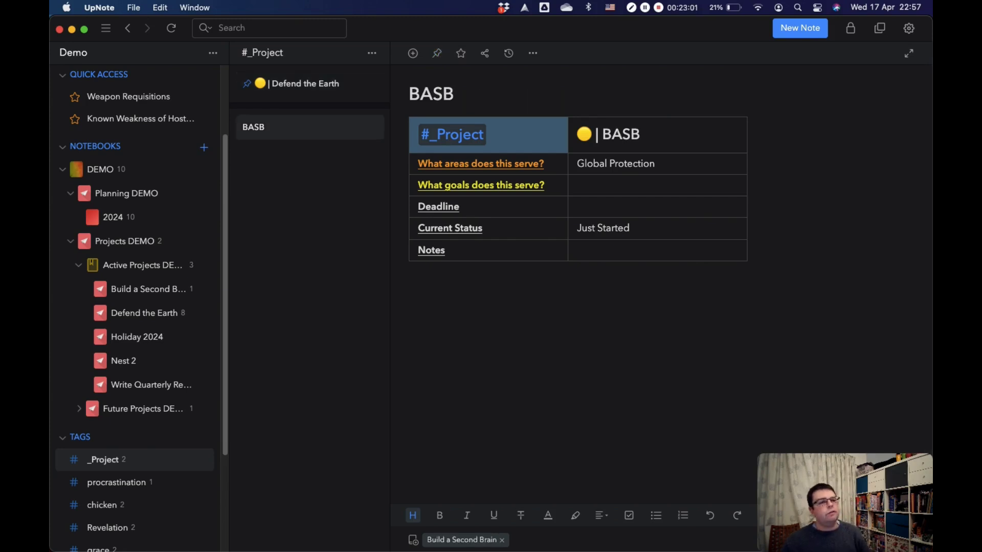
left_click(309, 83)
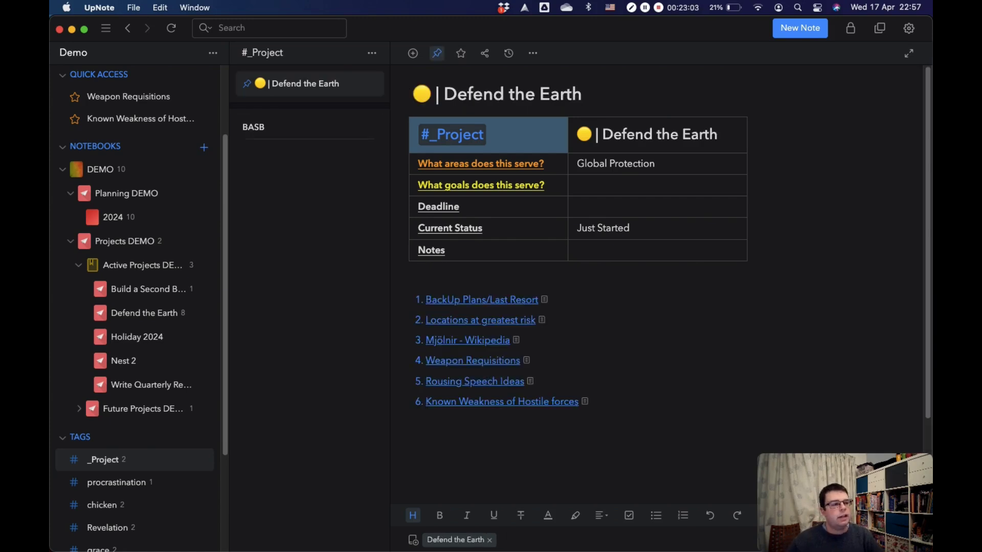
left_click(309, 127)
left_click(309, 84)
left_click(309, 128)
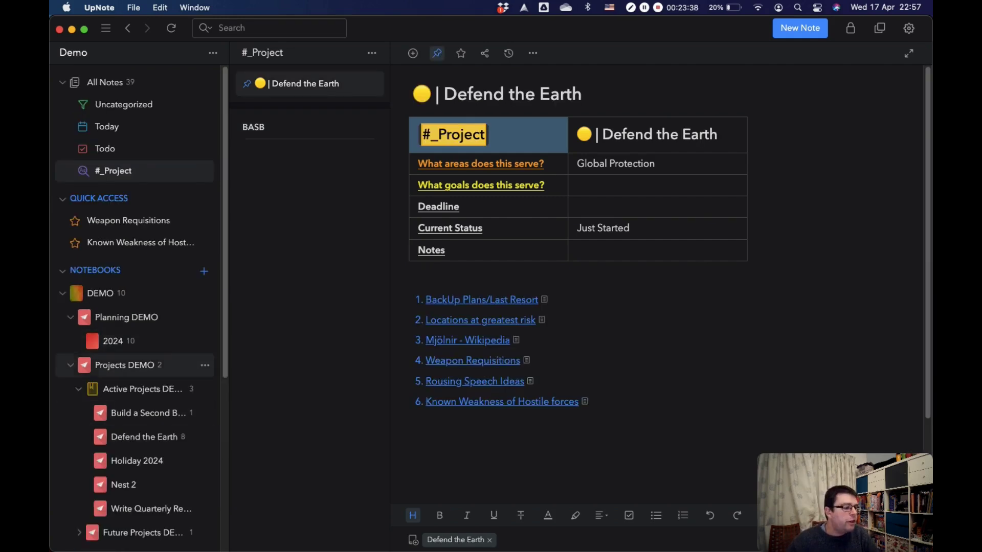
Step: In the DEMO notebook's Master Reading List, move the title, author and category of A Man's Greatest Challenge from Currently Reading to Books Read
left_click(100, 293)
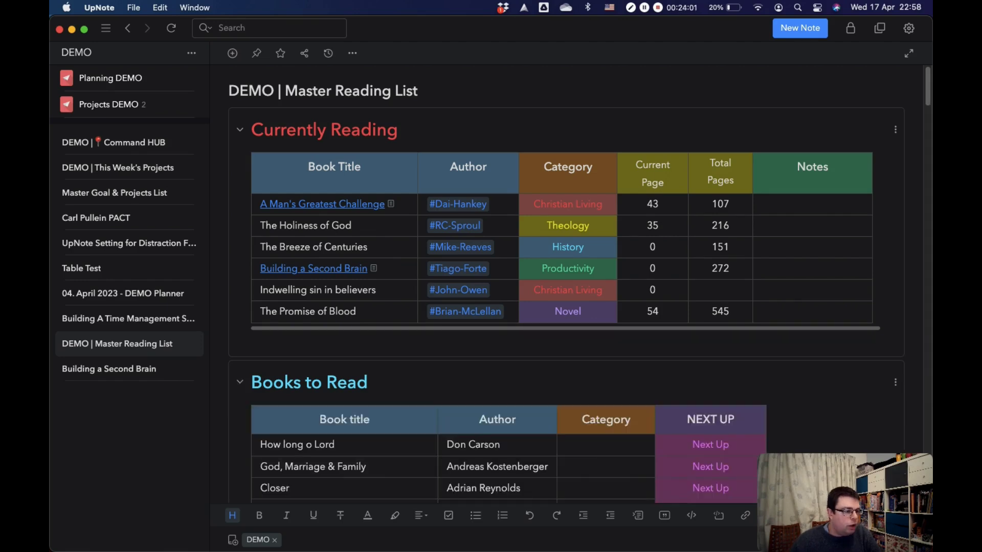
scroll(567, 284, "down", 3)
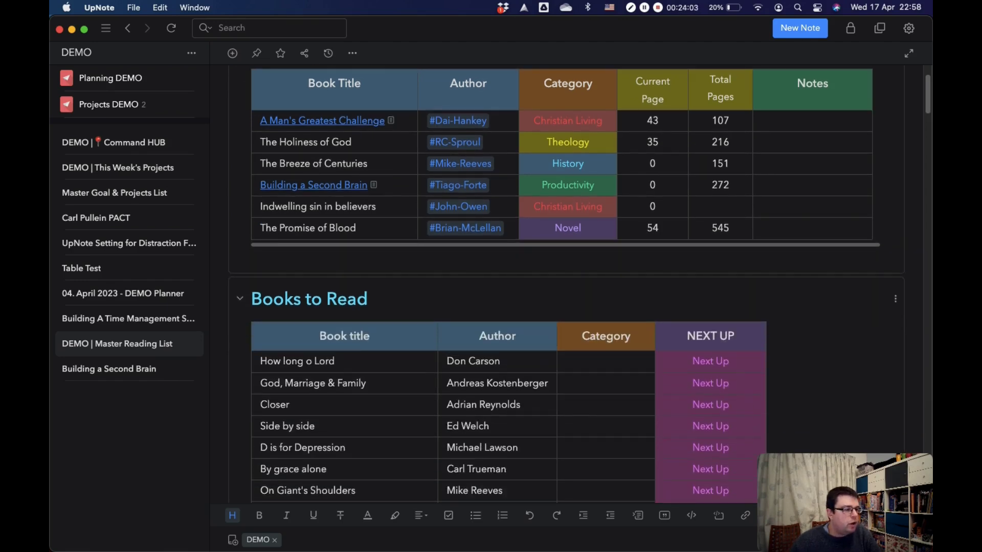
left_click_drag(260, 121, 561, 120)
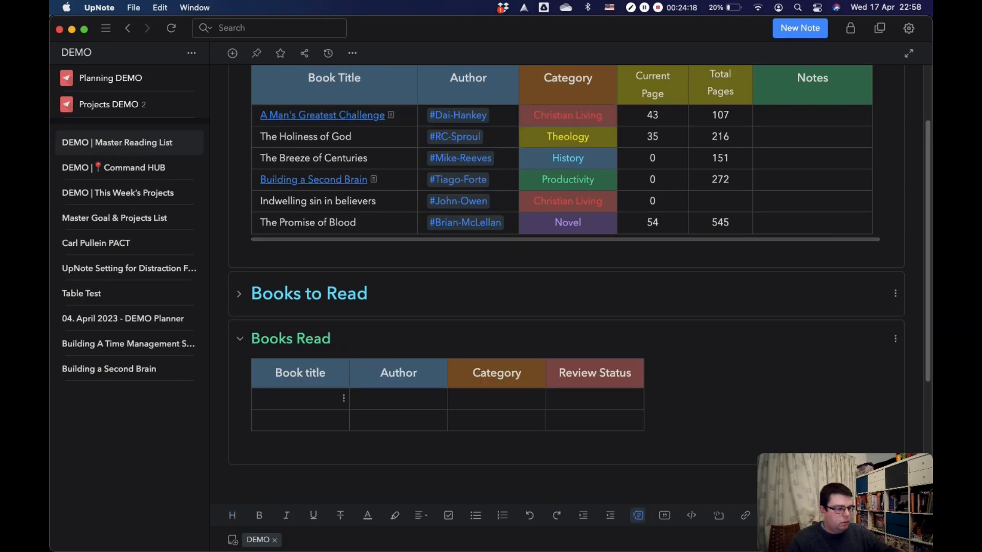
type("A Man's Greatest Challenge\t#Dai-Hankey\tChristian Living")
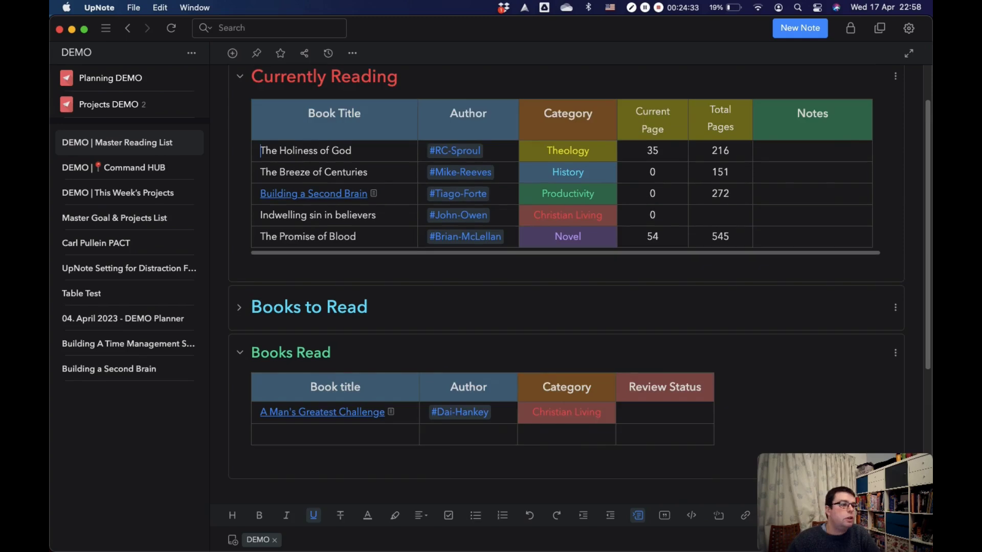